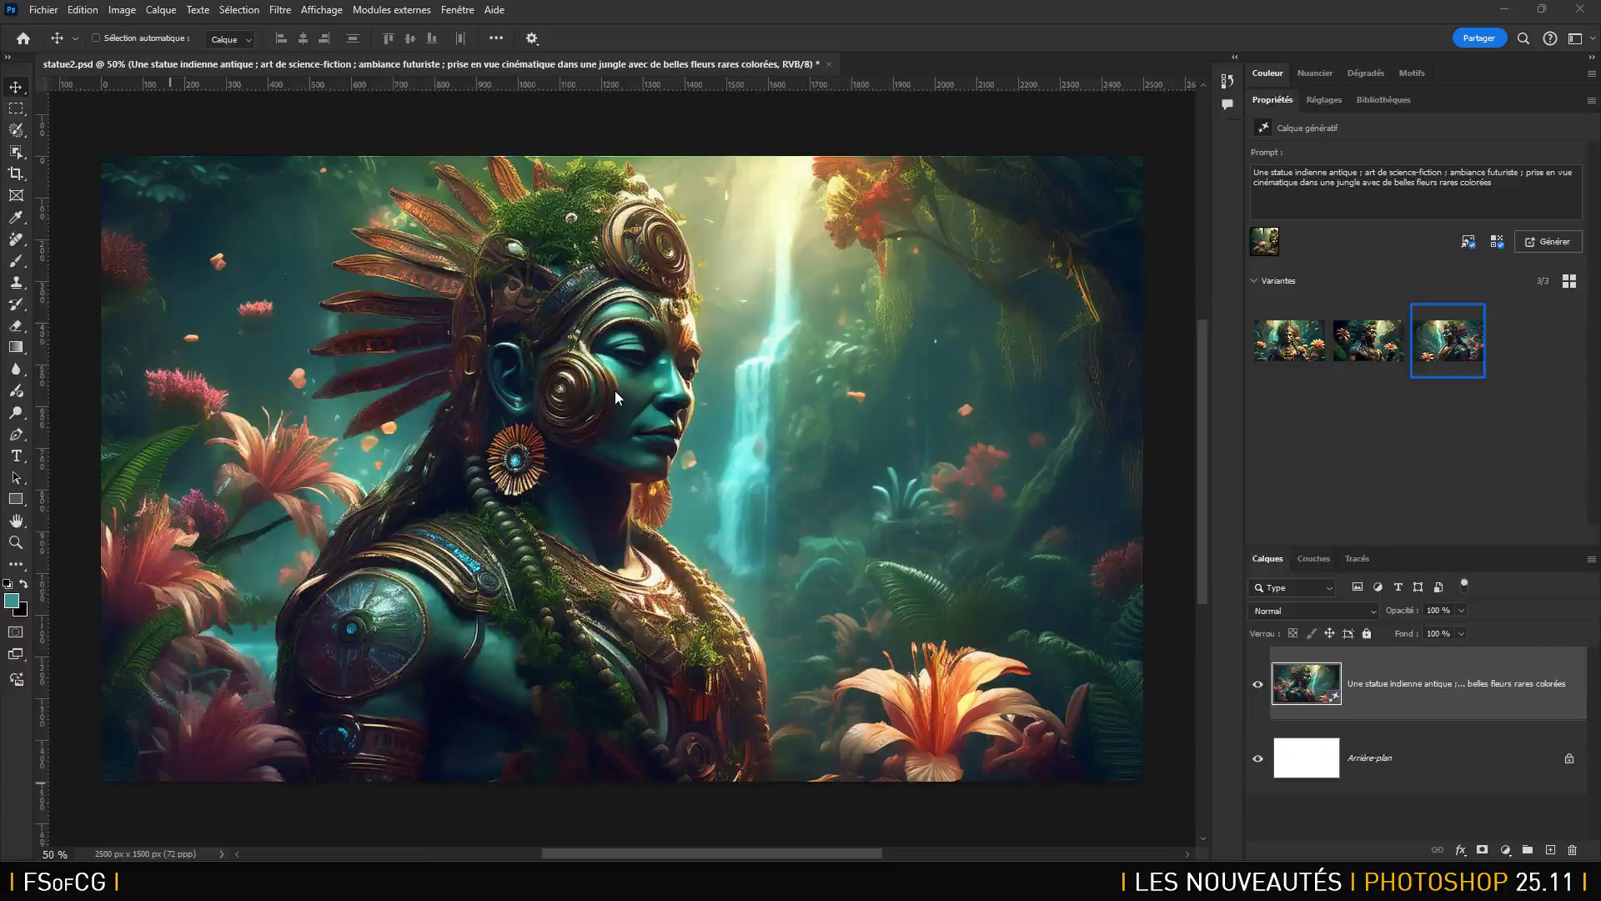
# Browse the Lasso, Polygonal Lasso and Magnetic Lasso variants, leaving the Selection Brush active
pyautogui.click(17, 131)
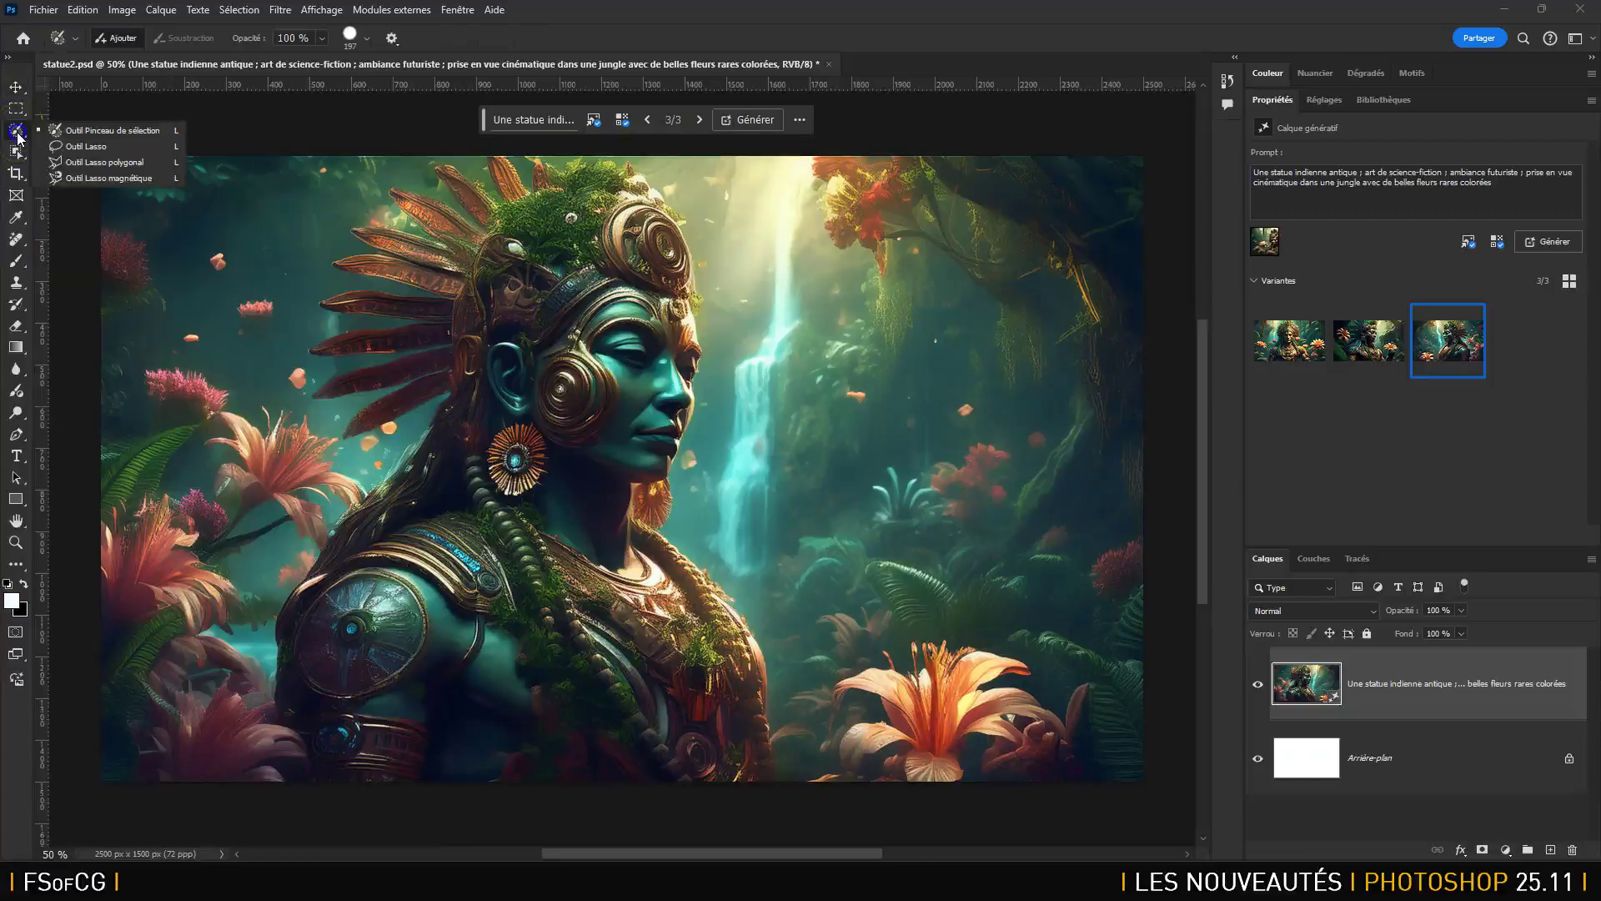
pyautogui.moveTo(89, 132); pyautogui.dragTo(100, 169)
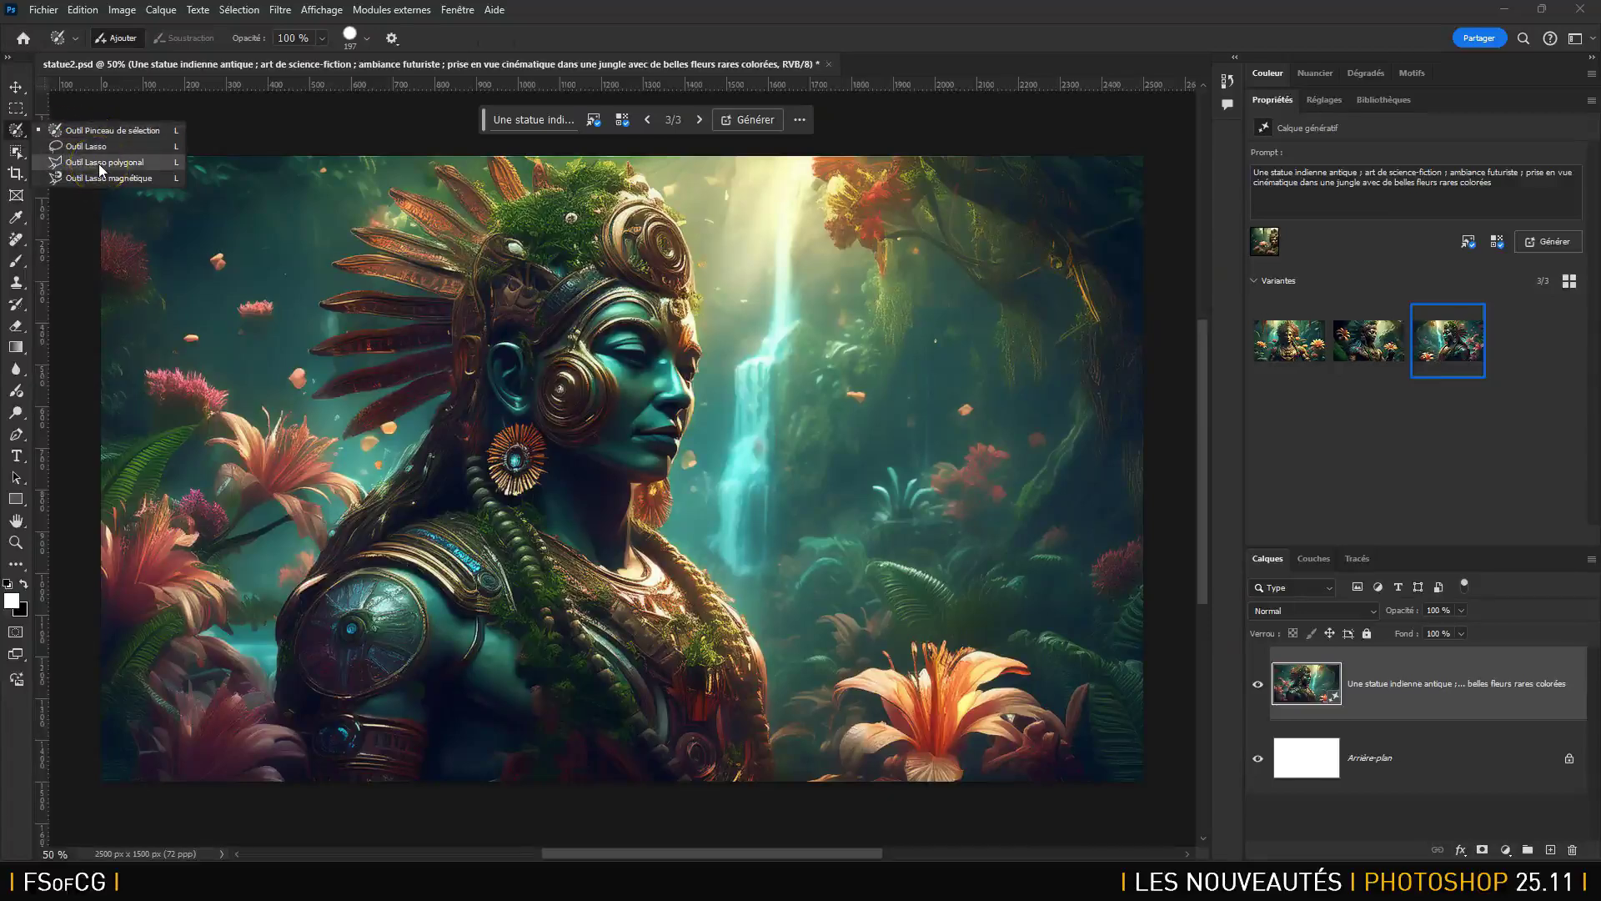
pyautogui.moveTo(100, 168)
pyautogui.mouseDown()
pyautogui.moveTo(108, 186)
pyautogui.moveTo(118, 127)
pyautogui.mouseUp()
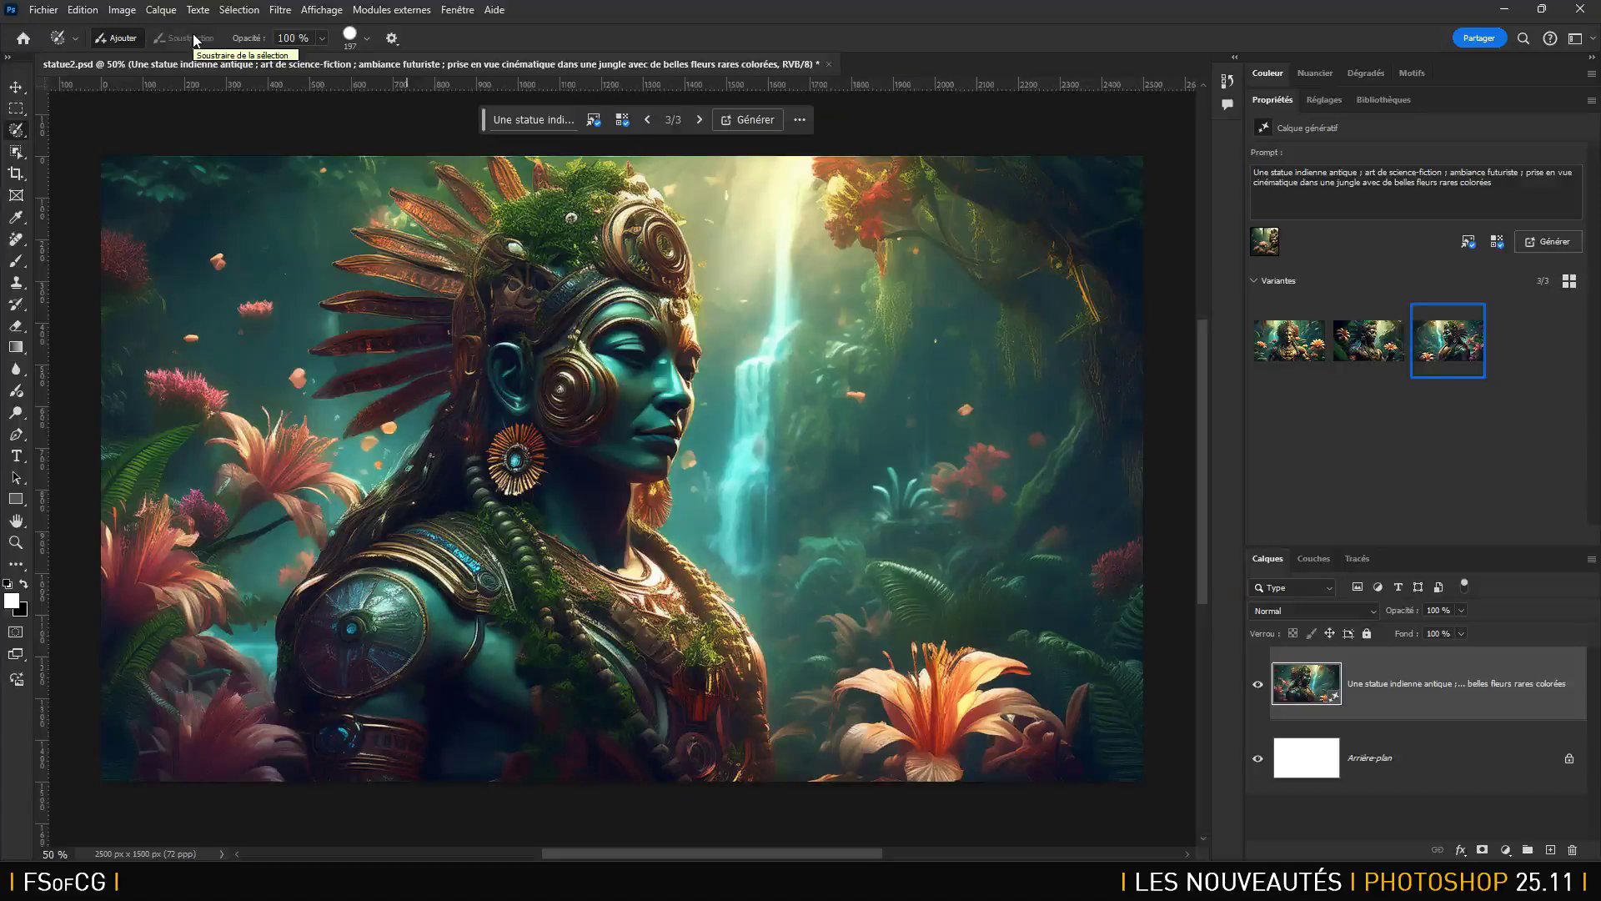
# Set the Selection Brush to 100% opacity, 0% hardness and about 216 px size
pyautogui.click(323, 46)
pyautogui.moveTo(326, 42)
pyautogui.mouseDown()
pyautogui.moveTo(298, 62)
pyautogui.moveTo(340, 63)
pyautogui.mouseUp()
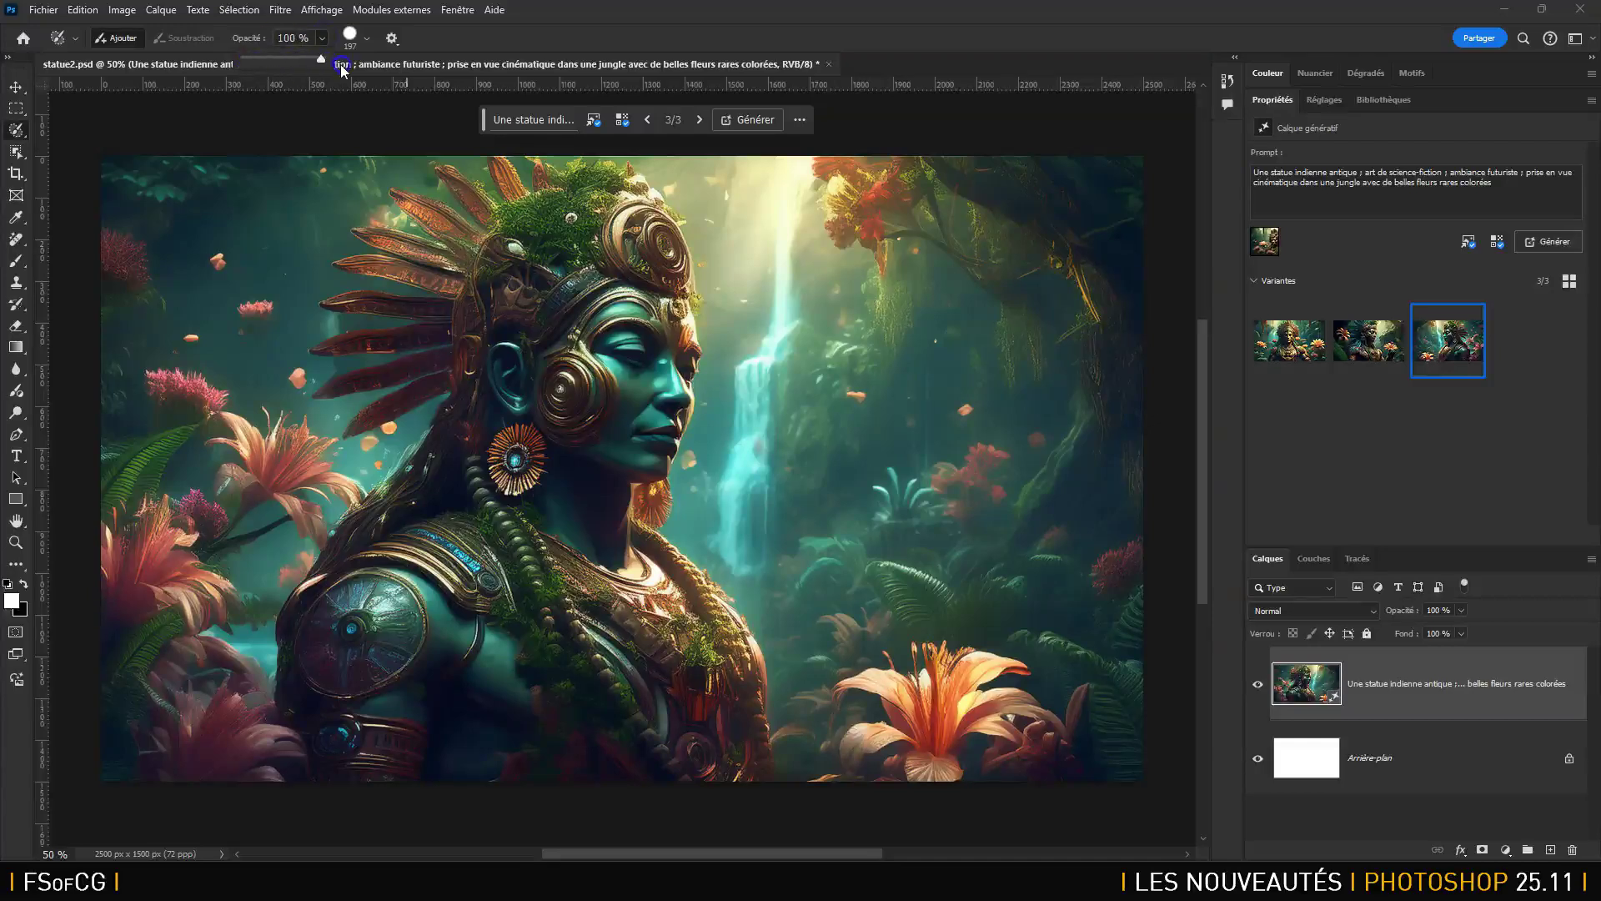
pyautogui.click(366, 37)
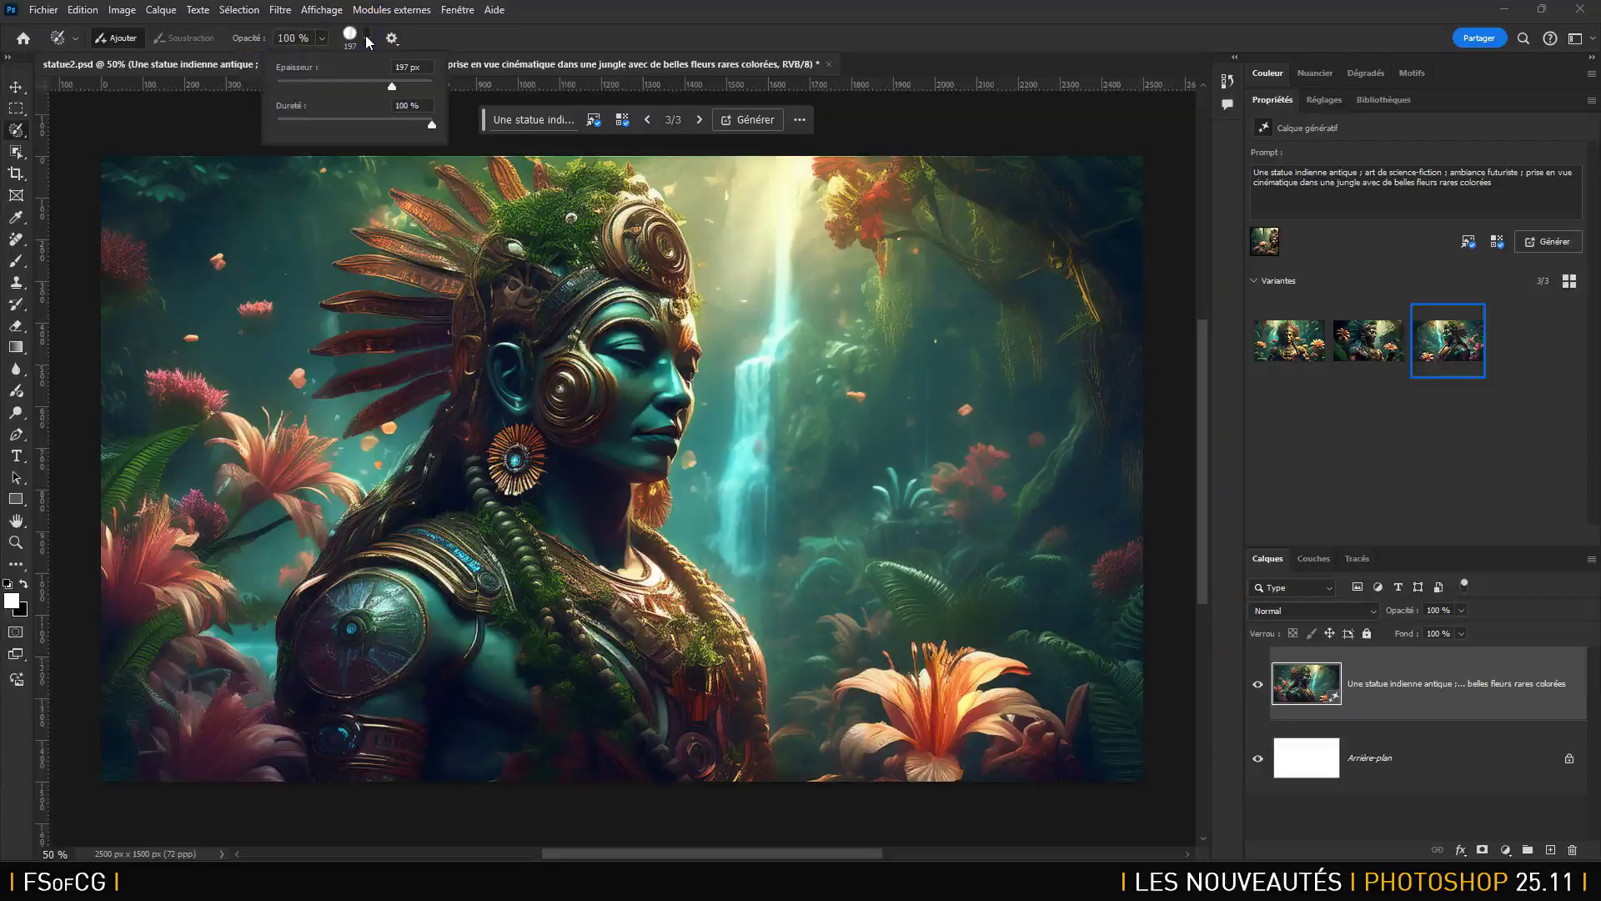
pyautogui.moveTo(432, 124); pyautogui.dragTo(271, 125)
pyautogui.moveTo(389, 86); pyautogui.dragTo(408, 89)
# Review the overlay colour list and keep Magenta as the selection overlay colour
pyautogui.click(392, 38)
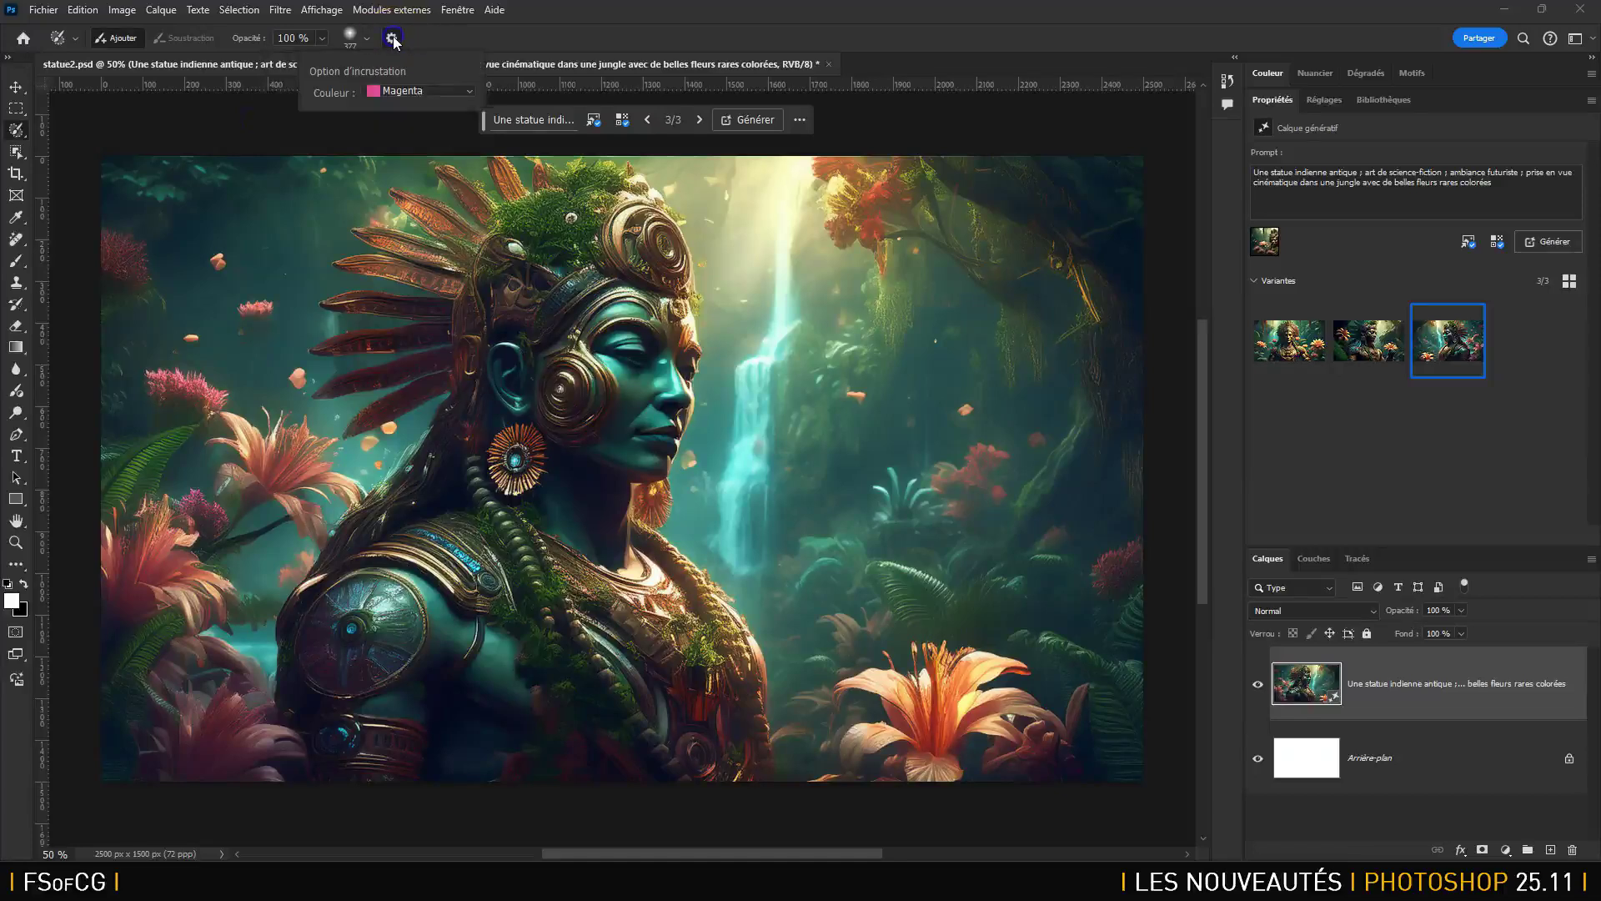
pyautogui.click(412, 93)
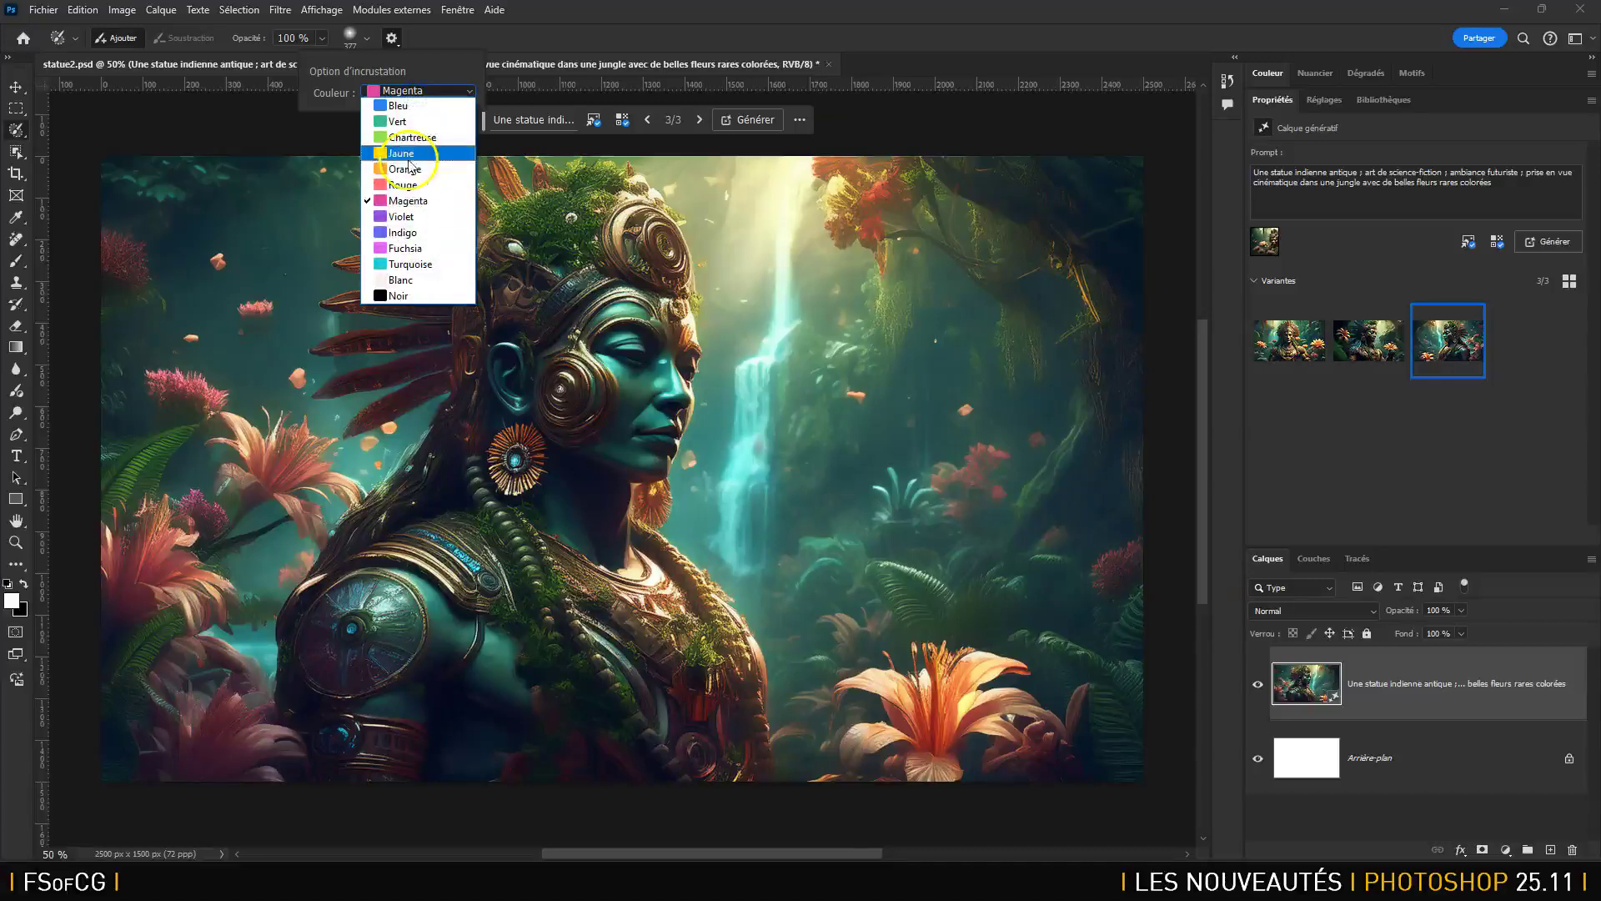
pyautogui.click(424, 201)
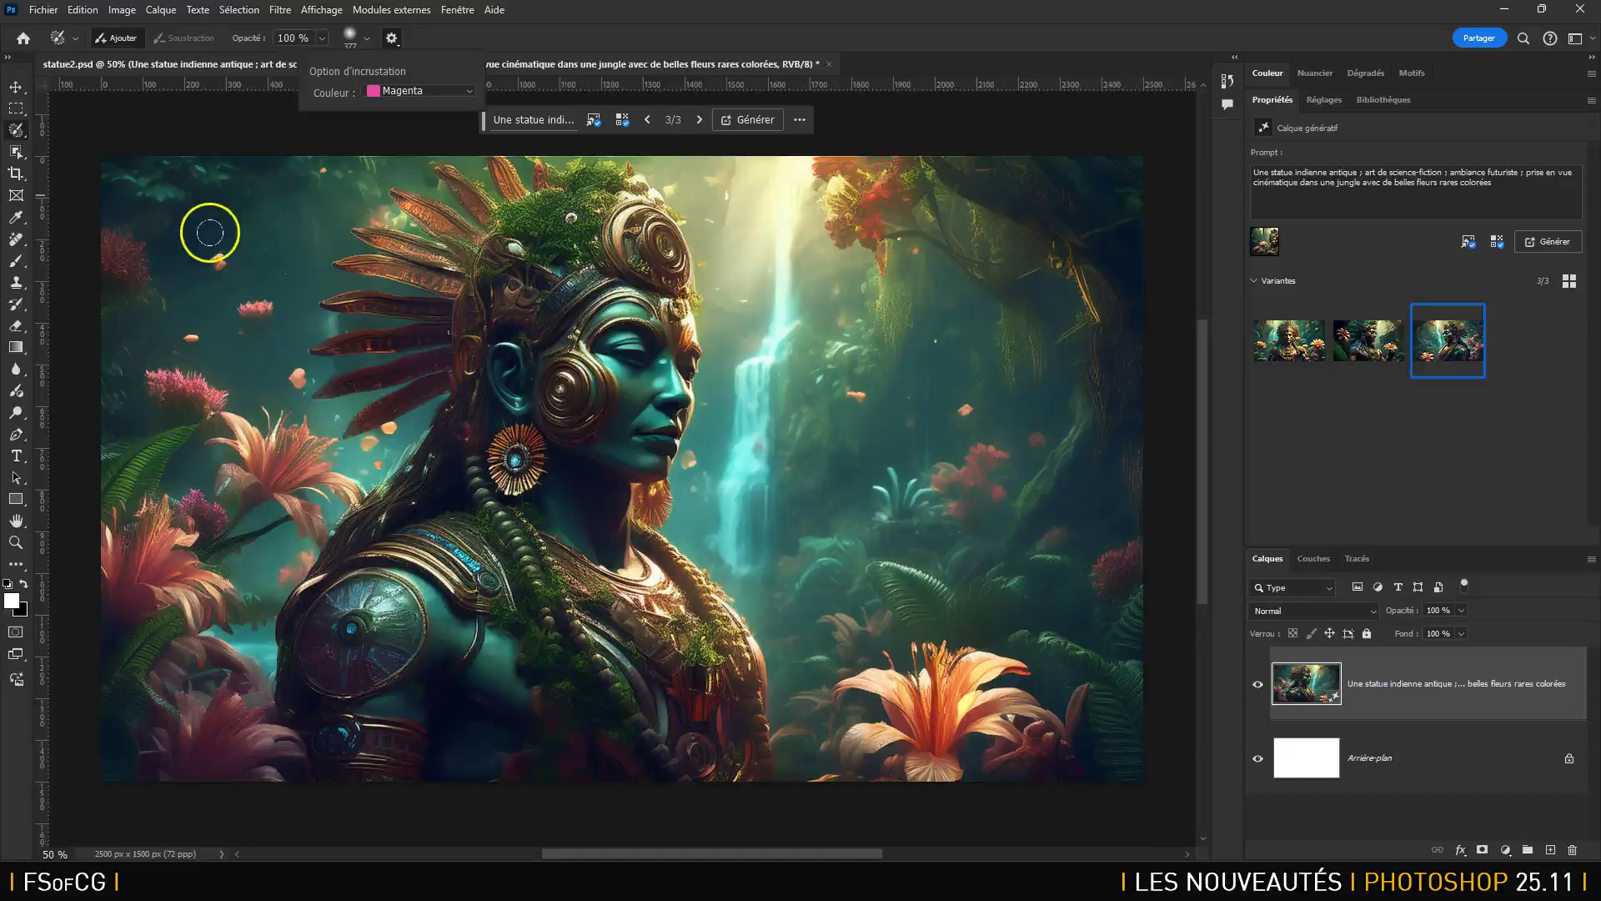
# Paint a soft Magenta selection down the jungle background left of the statue
pyautogui.moveTo(125, 190)
pyautogui.mouseDown()
pyautogui.moveTo(314, 193)
pyautogui.moveTo(261, 279)
pyautogui.moveTo(254, 406)
pyautogui.moveTo(279, 475)
pyautogui.moveTo(203, 693)
pyautogui.moveTo(203, 789)
pyautogui.moveTo(132, 789)
pyautogui.moveTo(132, 361)
pyautogui.moveTo(161, 414)
pyautogui.moveTo(160, 679)
pyautogui.mouseUp()
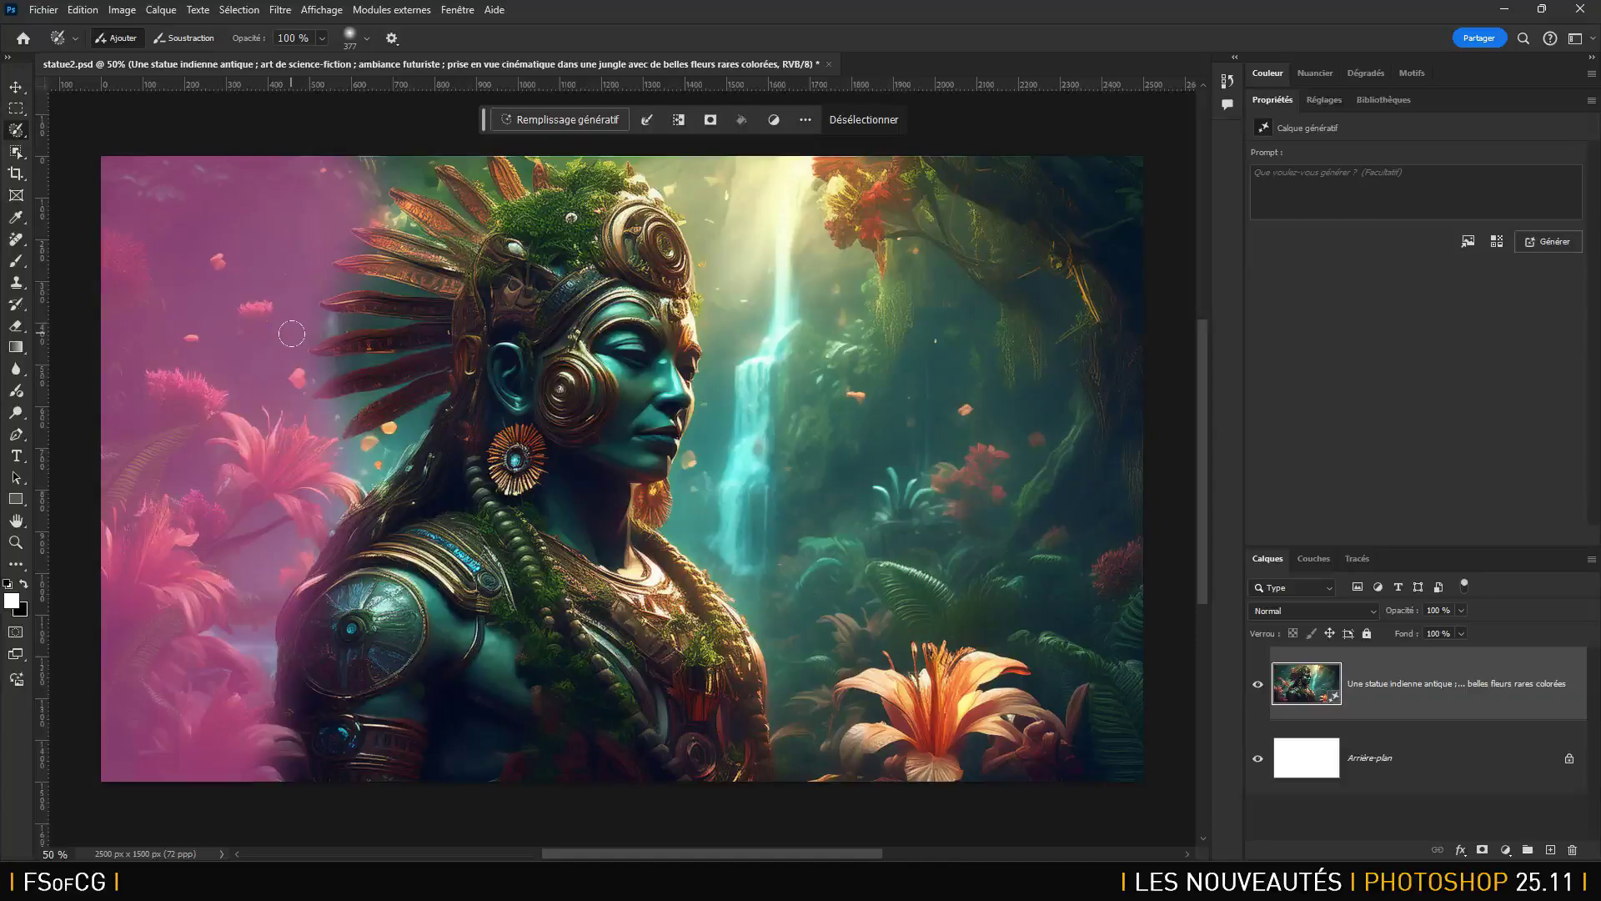
# Deselect with Ctrl+D and repaint the whole left background, top to bottom, with the Selection Brush
pyautogui.click(18, 88)
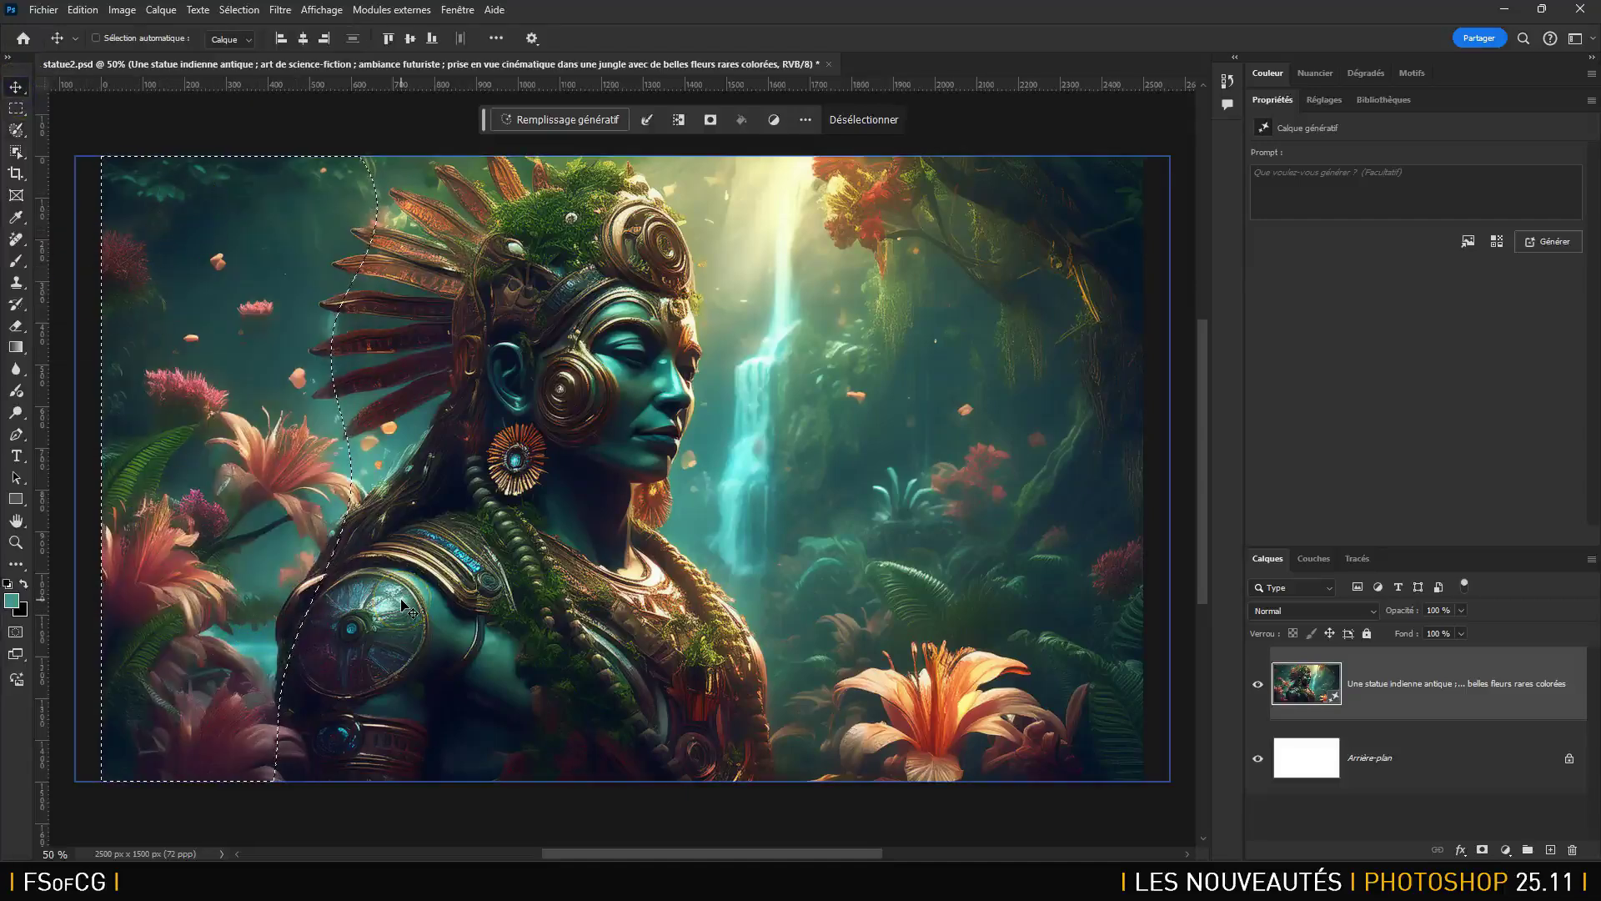
pyautogui.press('ctrl')
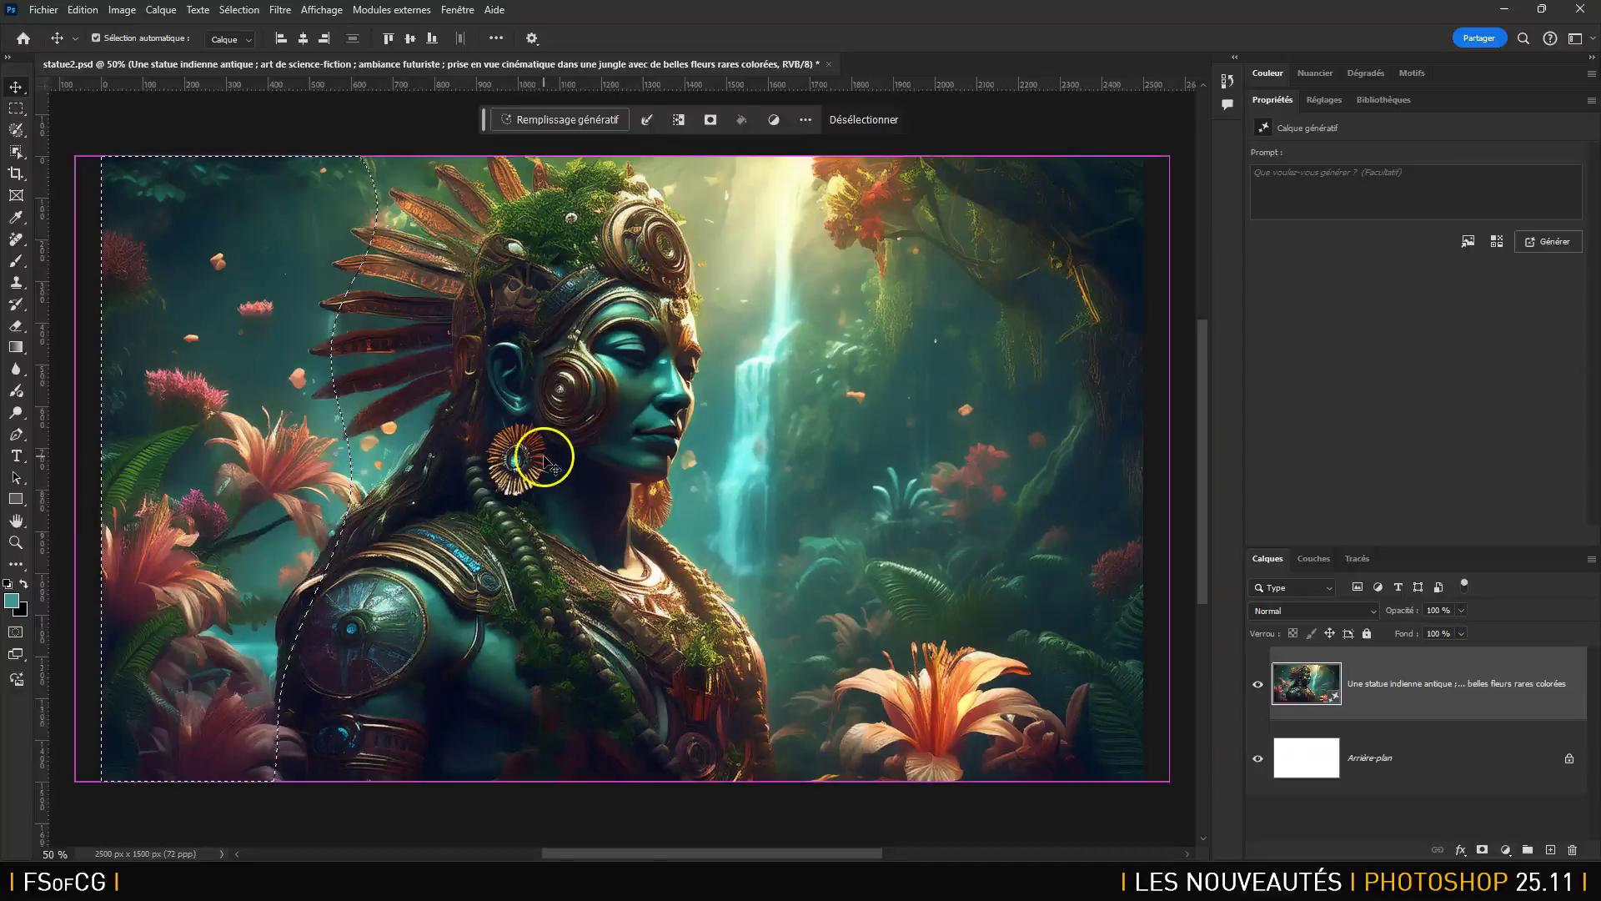
pyautogui.hotkey('ctrl', 'd')
pyautogui.click(16, 130)
pyautogui.moveTo(108, 178)
pyautogui.mouseDown()
pyautogui.moveTo(343, 178)
pyautogui.moveTo(281, 336)
pyautogui.moveTo(267, 543)
pyautogui.moveTo(205, 780)
pyautogui.moveTo(222, 501)
pyautogui.moveTo(136, 529)
pyautogui.moveTo(175, 411)
pyautogui.moveTo(164, 588)
pyautogui.moveTo(179, 754)
pyautogui.mouseUp()
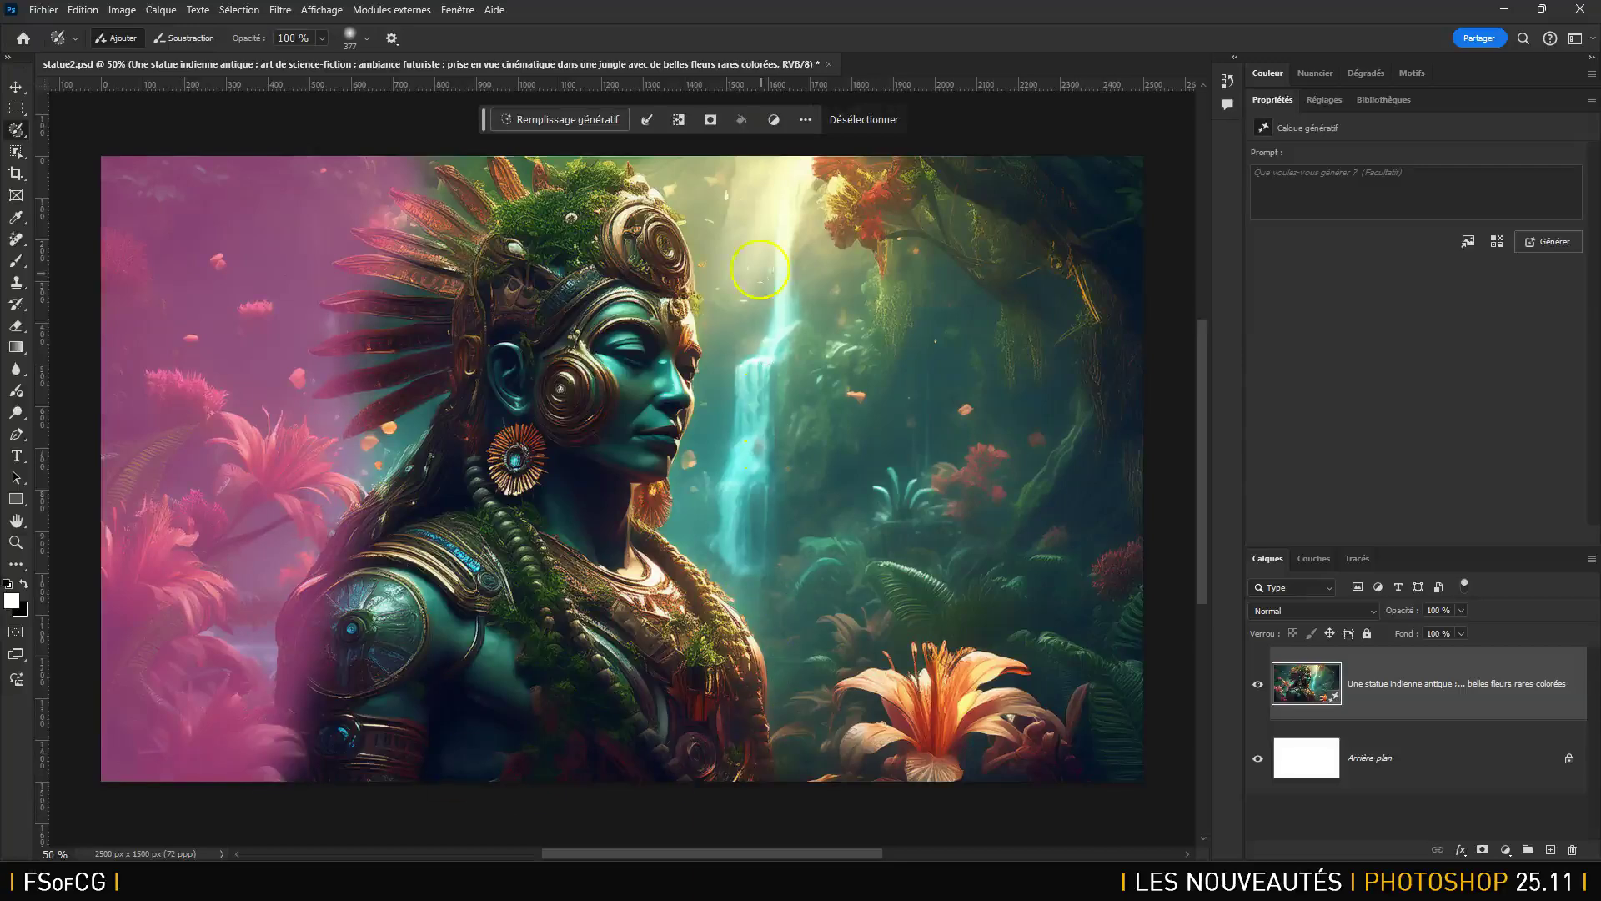
pyautogui.moveTo(676, 181)
pyautogui.mouseDown()
pyautogui.moveTo(726, 311)
pyautogui.moveTo(708, 475)
pyautogui.moveTo(813, 749)
pyautogui.moveTo(1107, 761)
pyautogui.moveTo(1146, 393)
pyautogui.moveTo(1126, 191)
pyautogui.moveTo(1076, 175)
pyautogui.moveTo(711, 194)
pyautogui.mouseUp()
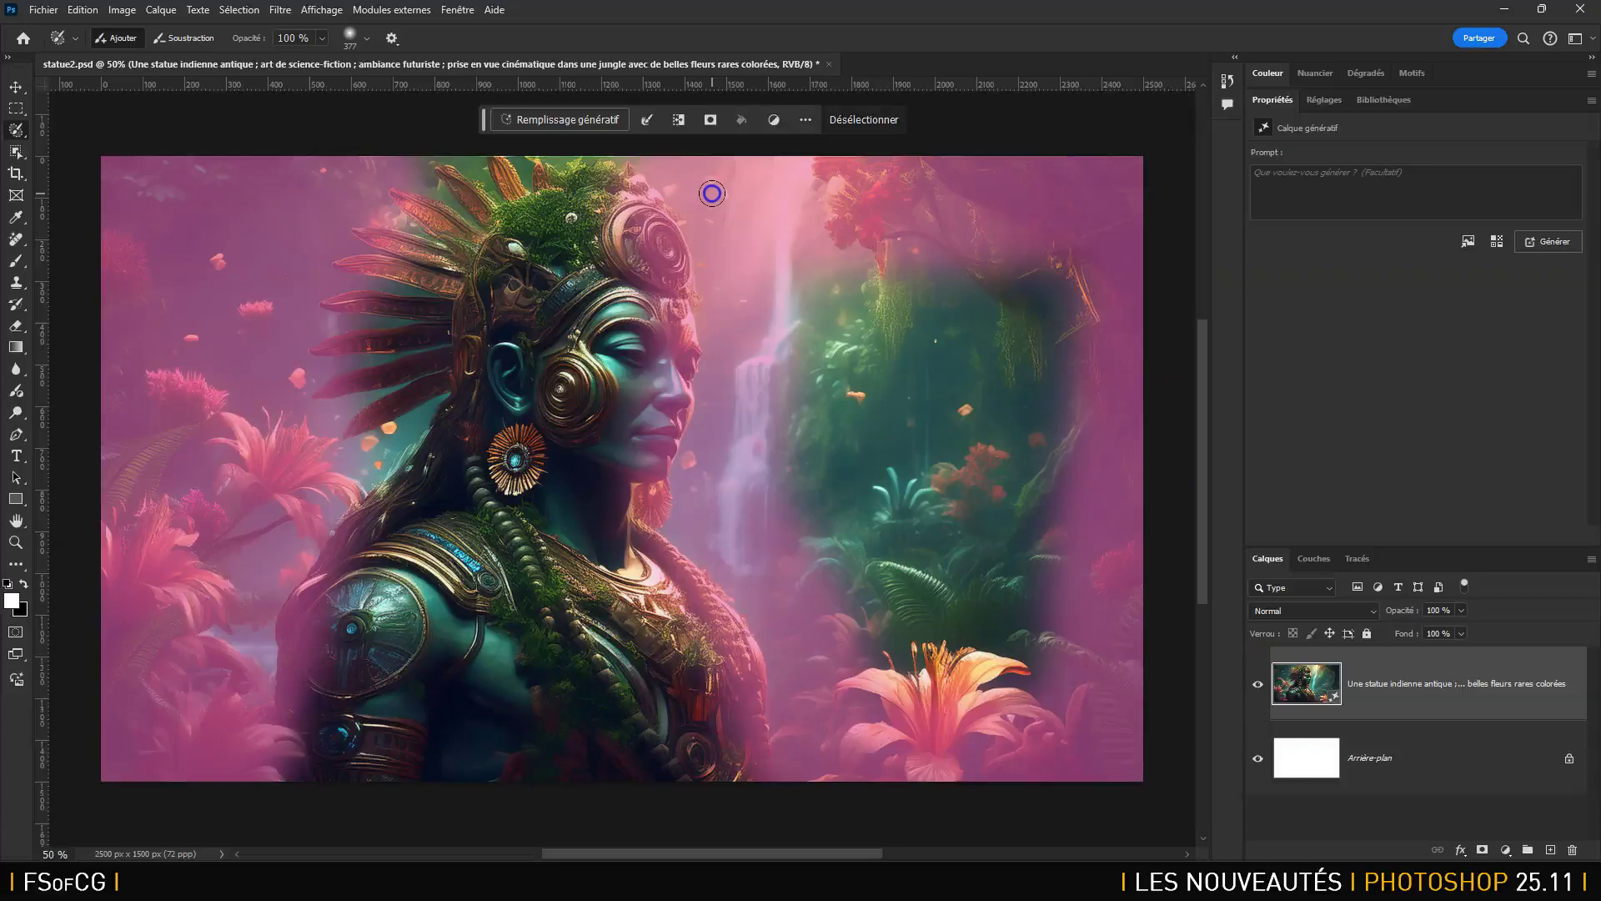
pyautogui.moveTo(711, 194); pyautogui.dragTo(711, 194)
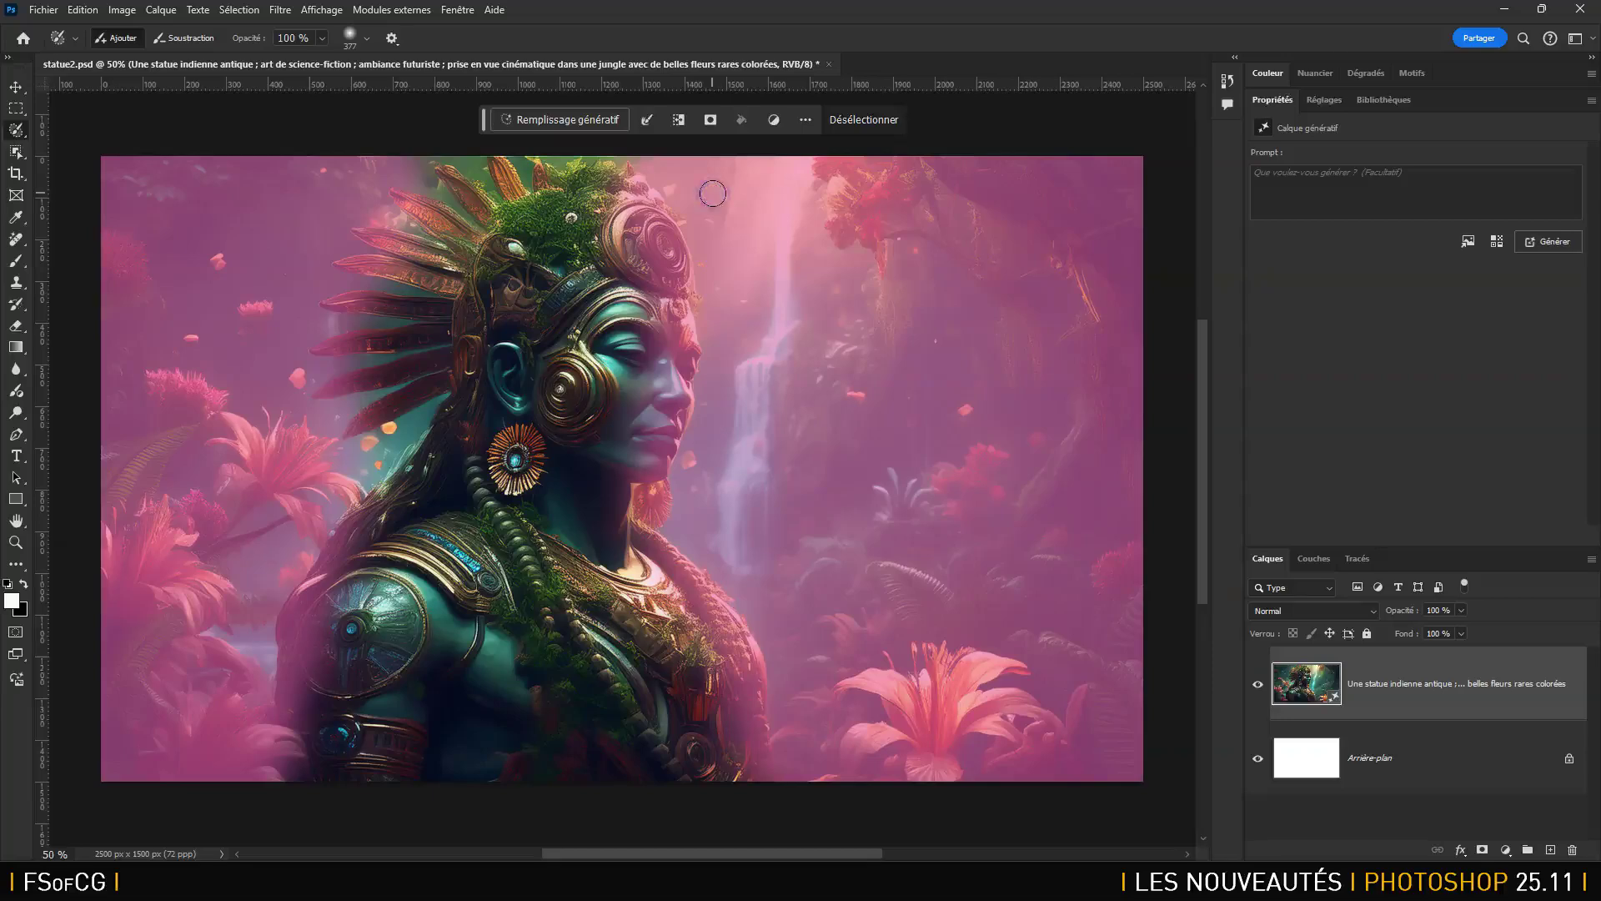
pyautogui.moveTo(934, 558); pyautogui.dragTo(1004, 320)
pyautogui.click(886, 369)
pyautogui.moveTo(884, 369); pyautogui.dragTo(1024, 600)
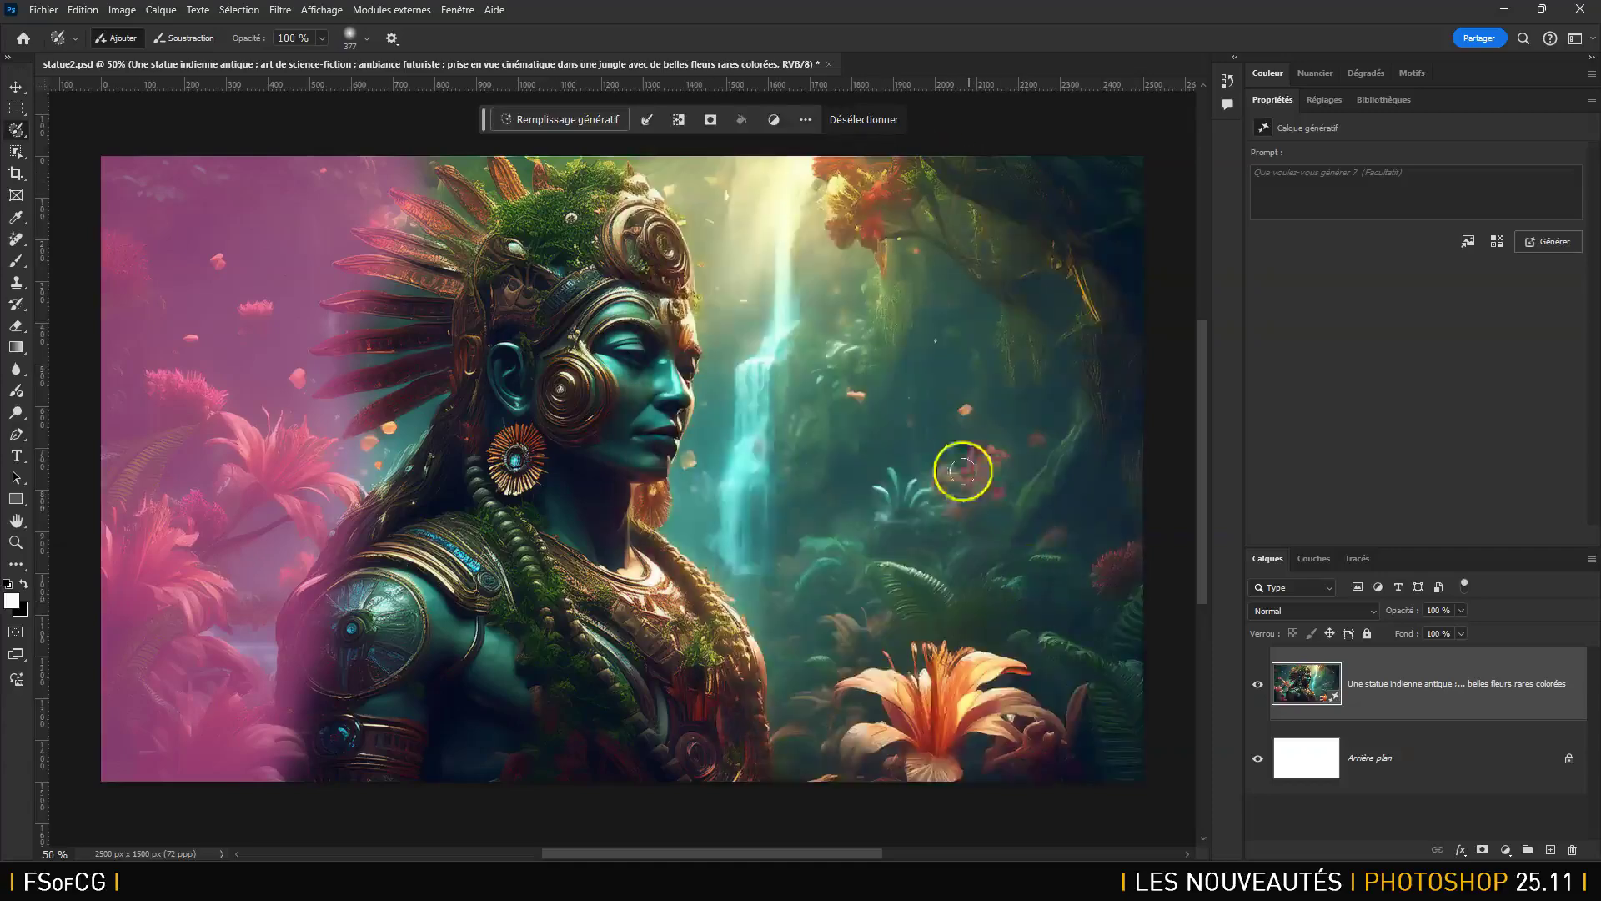
# Switch to a fully hard 63 px brush and paint a patch right of the statue's face
pyautogui.click(363, 40)
pyautogui.moveTo(374, 79)
pyautogui.mouseDown()
pyautogui.moveTo(337, 85)
pyautogui.moveTo(432, 124)
pyautogui.mouseUp()
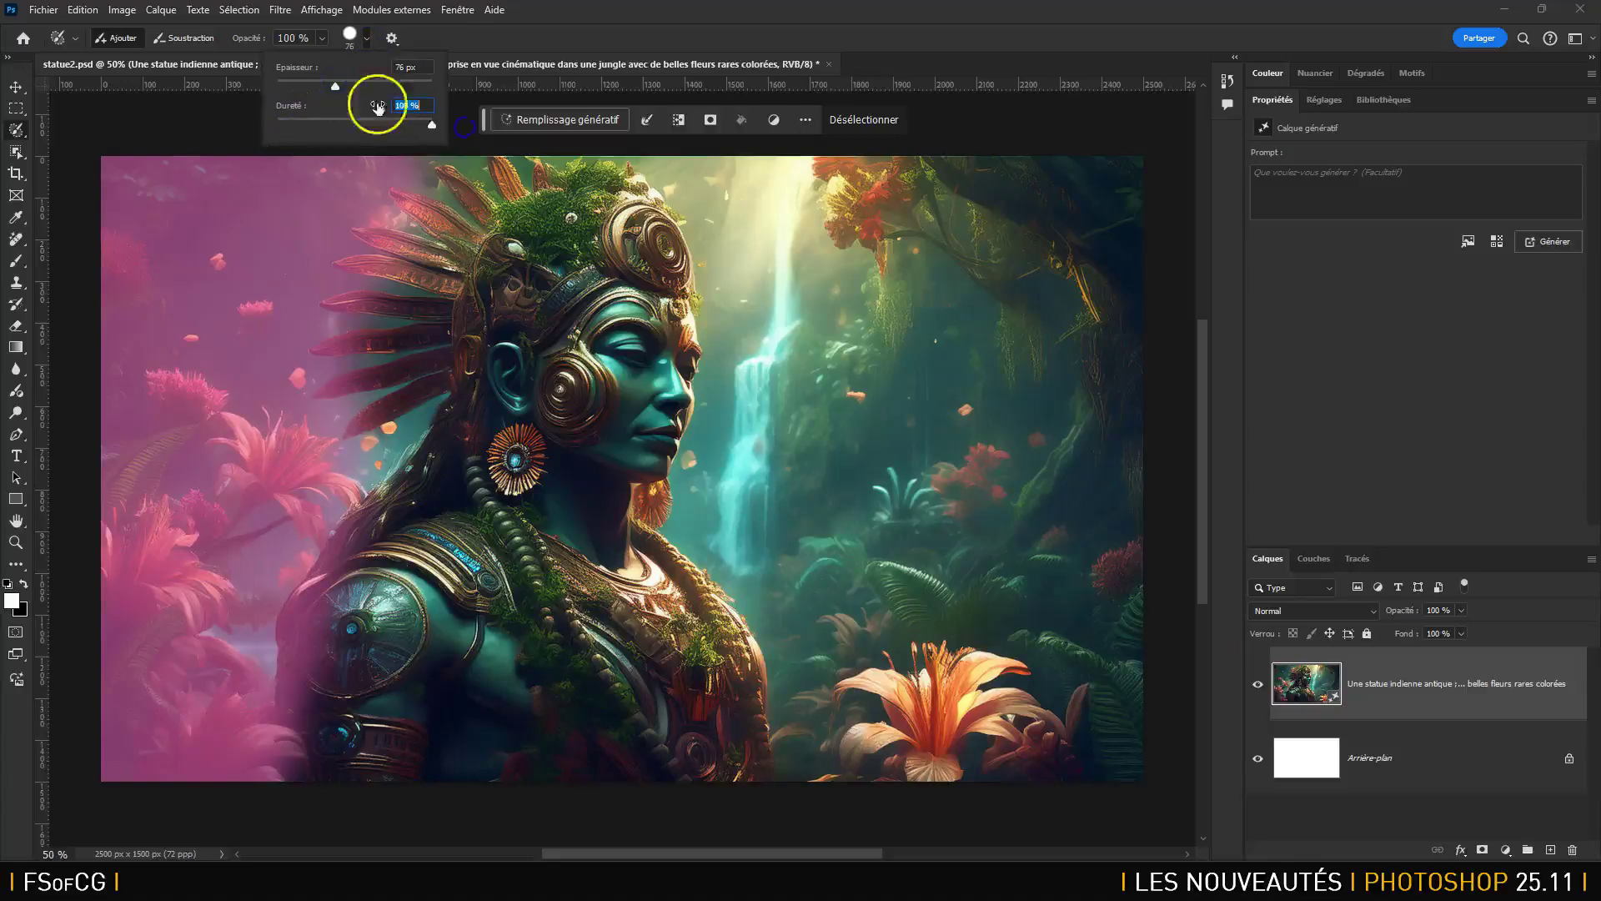
pyautogui.moveTo(336, 85); pyautogui.dragTo(325, 85)
pyautogui.moveTo(893, 354)
pyautogui.mouseDown()
pyautogui.moveTo(1029, 291)
pyautogui.moveTo(895, 349)
pyautogui.mouseUp()
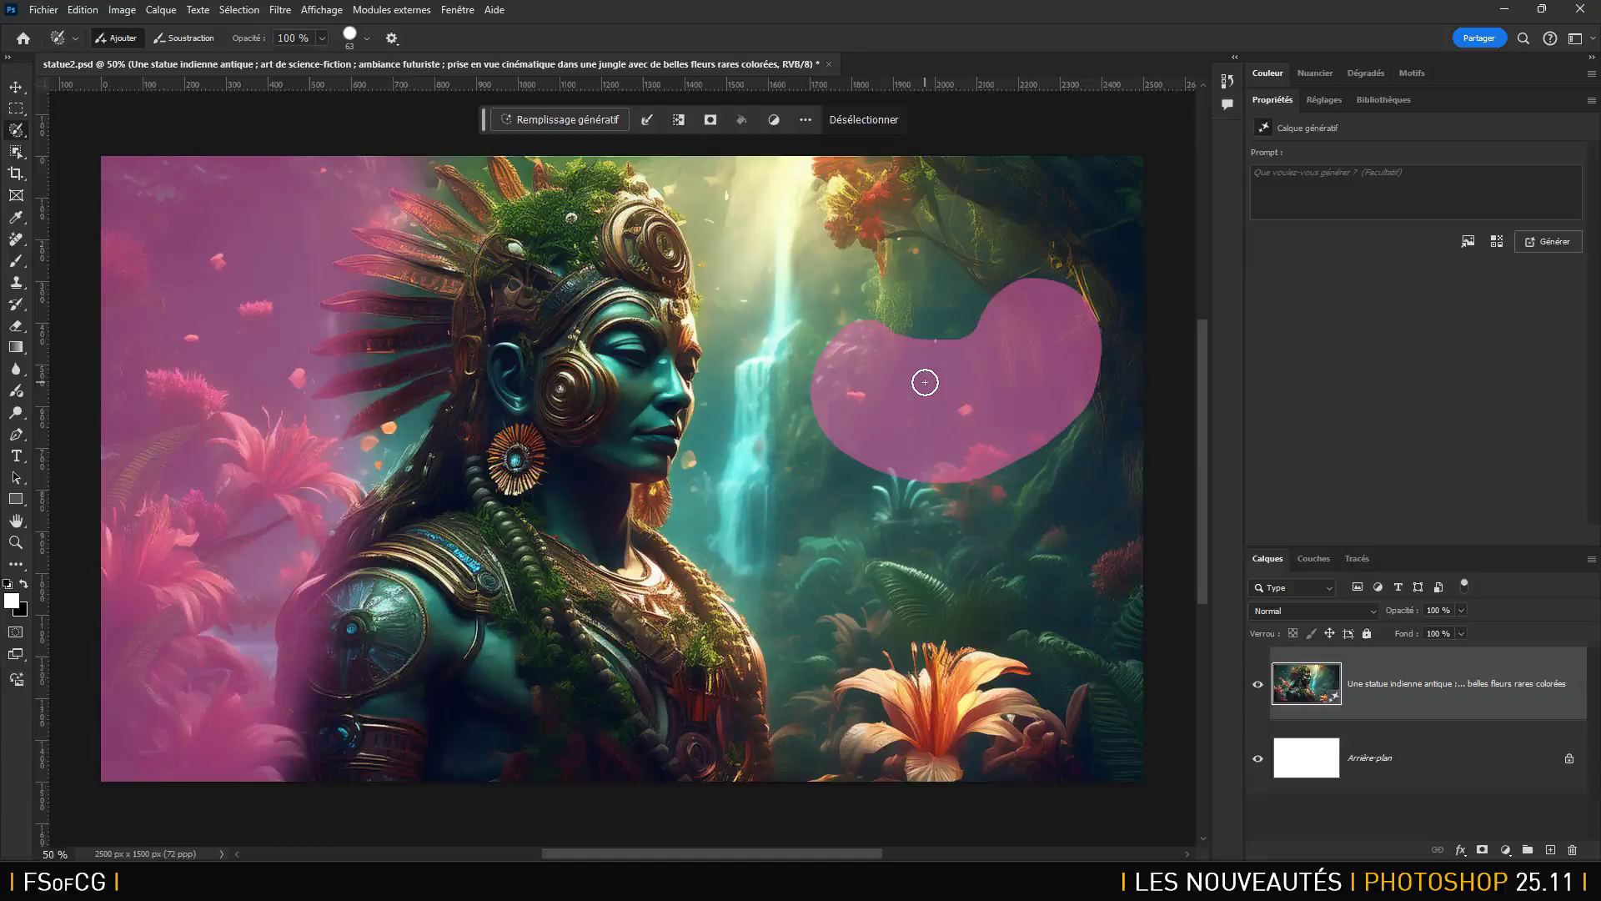
# Make the brush fully soft and larger, then paint over the waterfall beside the face
pyautogui.click(367, 38)
pyautogui.moveTo(432, 125); pyautogui.dragTo(242, 127)
pyautogui.moveTo(331, 92); pyautogui.dragTo(423, 89)
pyautogui.moveTo(703, 179)
pyautogui.mouseDown()
pyautogui.moveTo(735, 397)
pyautogui.moveTo(1137, 736)
pyautogui.moveTo(958, 268)
pyautogui.mouseUp()
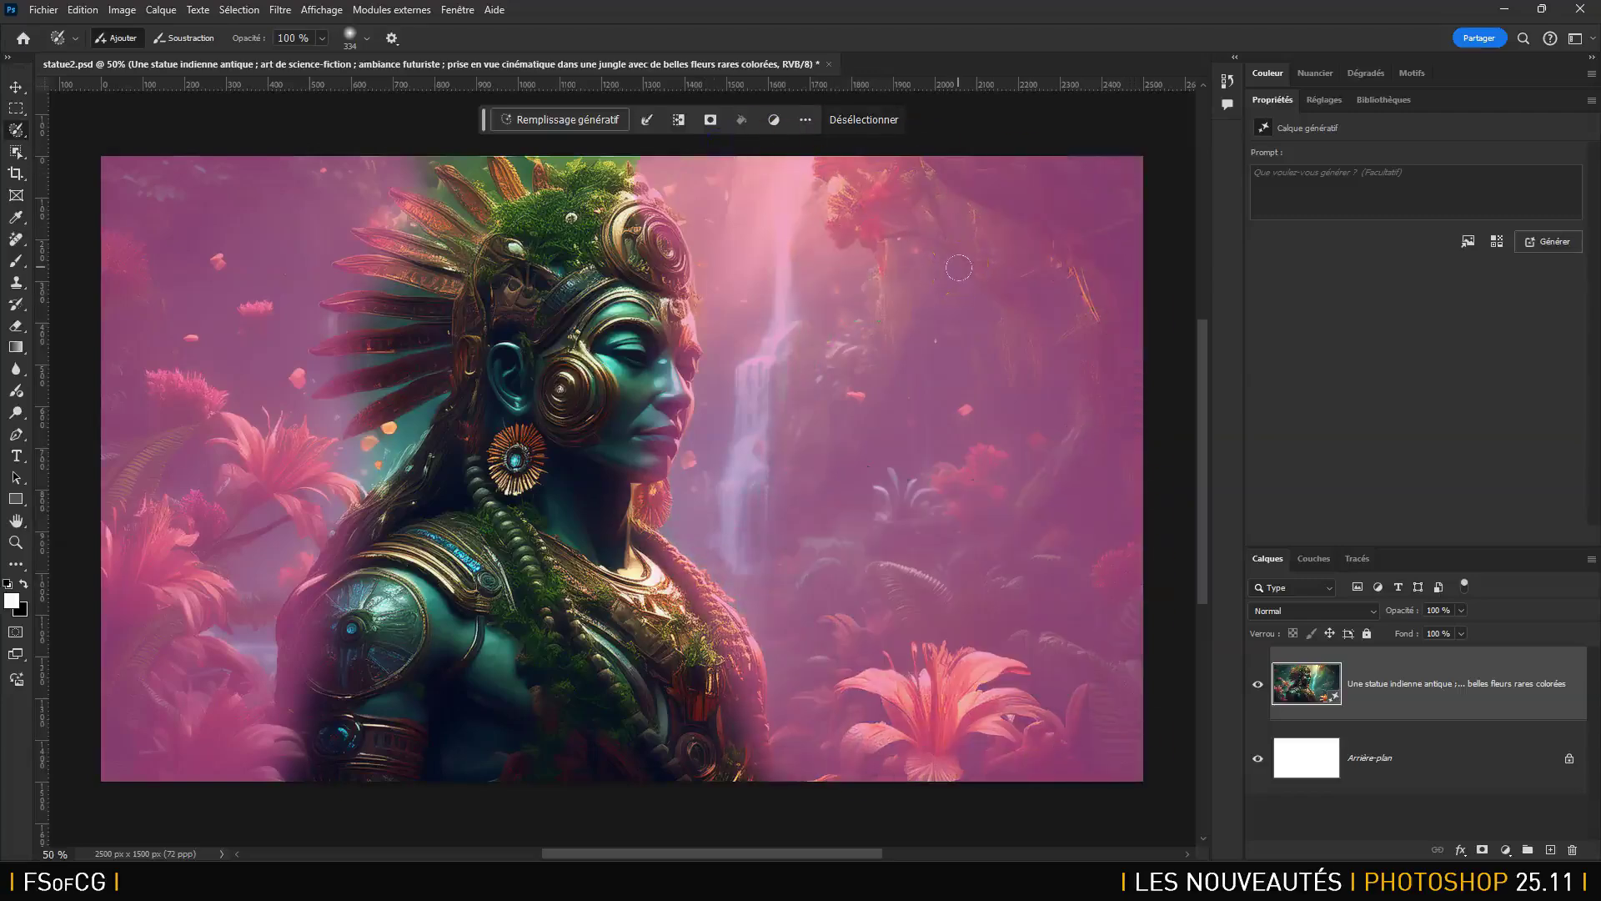
# Refine the selection near the waterfall, subtracting upper-right areas and adding the waterfall strip back
pyautogui.click(182, 41)
pyautogui.moveTo(905, 309)
pyautogui.mouseDown()
pyautogui.moveTo(786, 328)
pyautogui.moveTo(899, 302)
pyautogui.mouseUp()
pyautogui.moveTo(937, 375)
pyautogui.mouseDown()
pyautogui.moveTo(1074, 511)
pyautogui.moveTo(868, 266)
pyautogui.moveTo(851, 364)
pyautogui.moveTo(904, 386)
pyautogui.moveTo(934, 467)
pyautogui.moveTo(973, 428)
pyautogui.mouseUp()
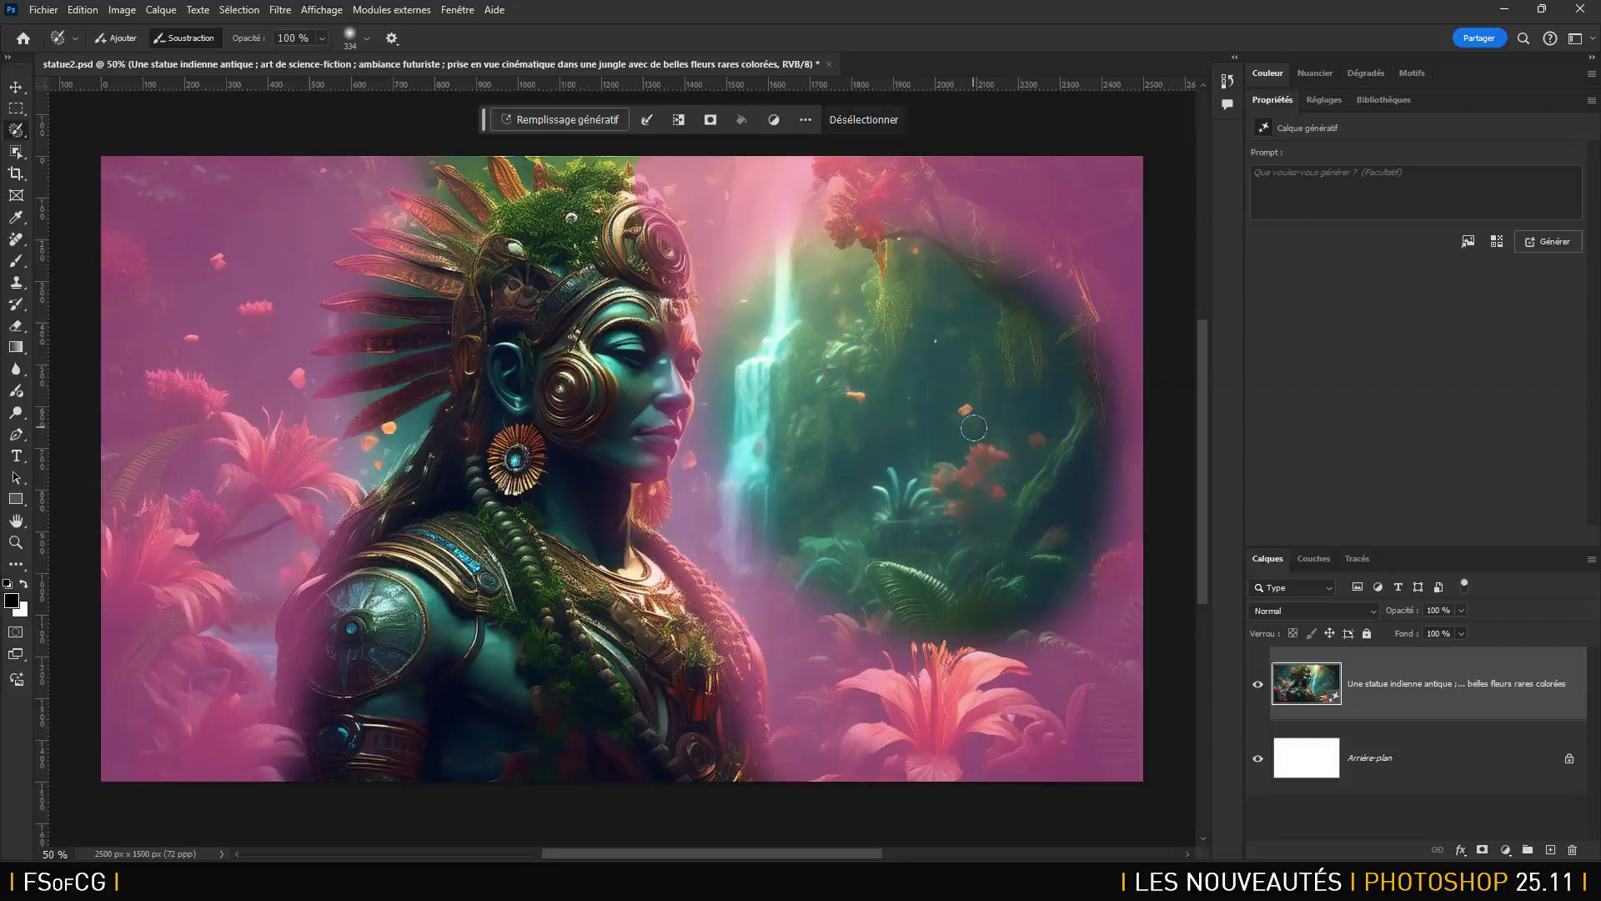
pyautogui.click(123, 38)
pyautogui.moveTo(761, 172)
pyautogui.mouseDown()
pyautogui.moveTo(715, 233)
pyautogui.moveTo(762, 615)
pyautogui.moveTo(929, 755)
pyautogui.moveTo(1136, 665)
pyautogui.moveTo(1129, 293)
pyautogui.moveTo(1054, 179)
pyautogui.moveTo(750, 173)
pyautogui.mouseUp()
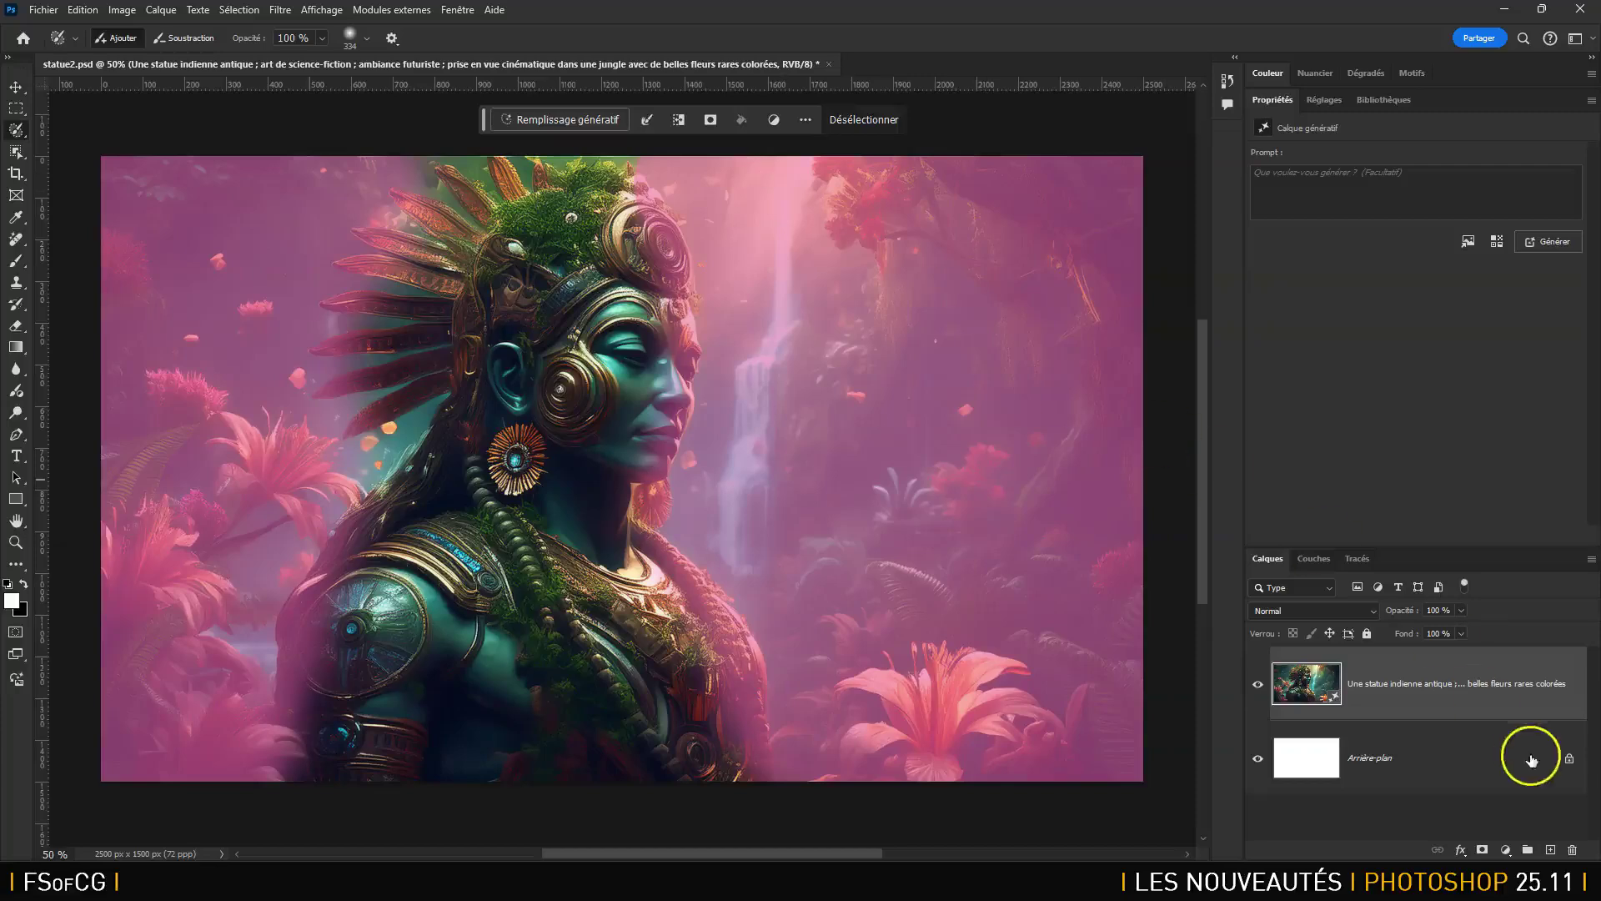
# Add a Levels adjustment masked to the background and adjust its RGB midtones and black point
pyautogui.doubleClick(1273, 99)
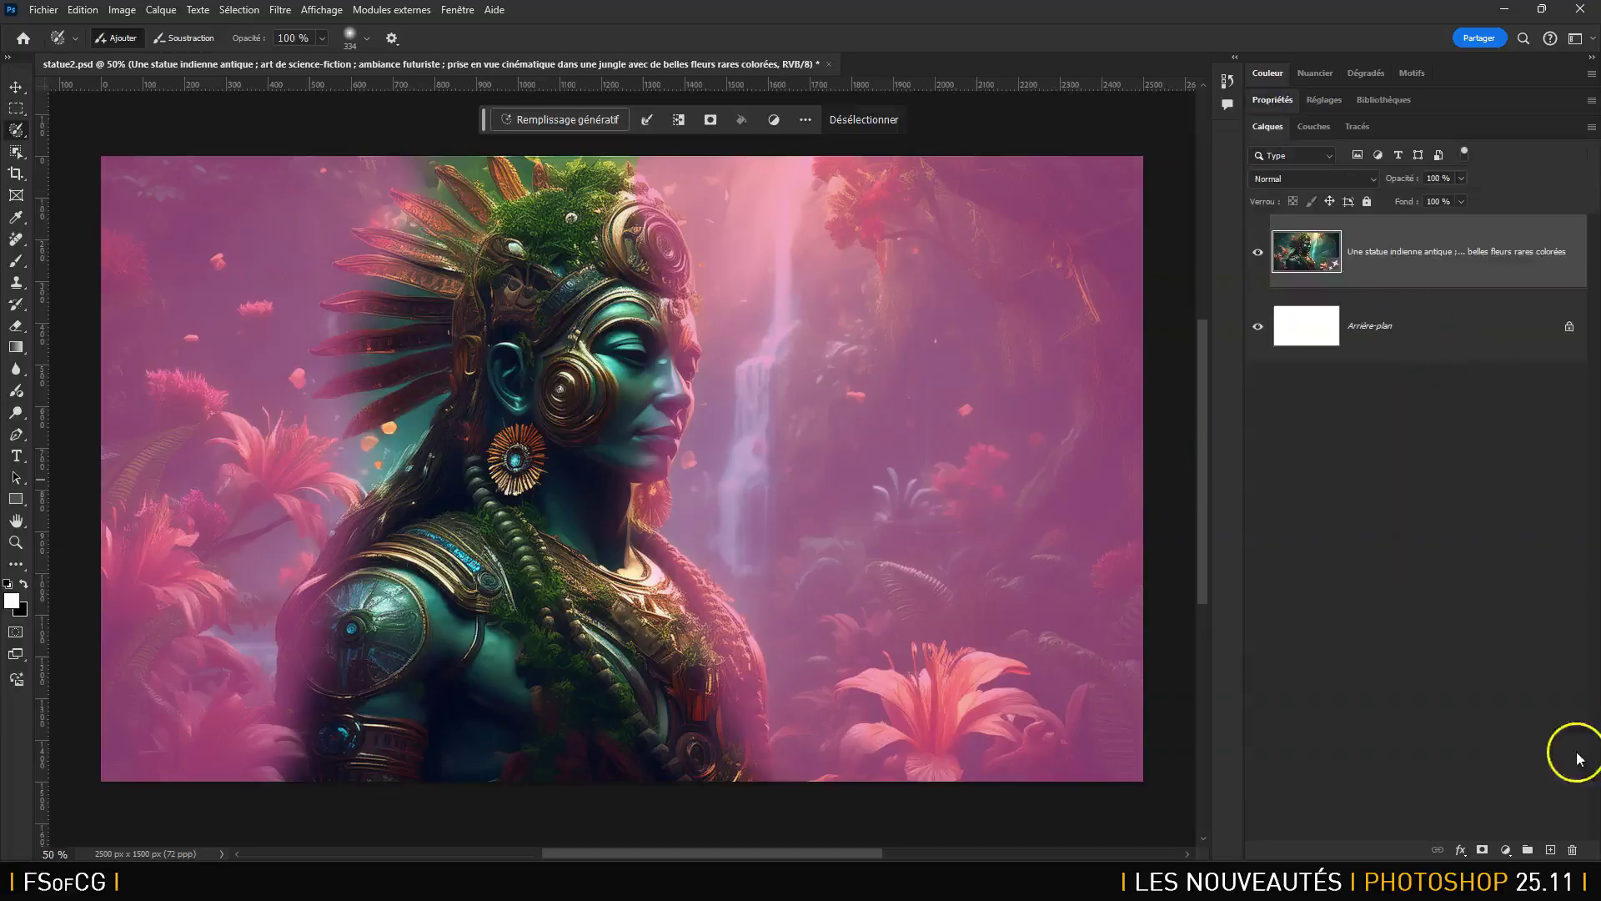
pyautogui.click(1506, 849)
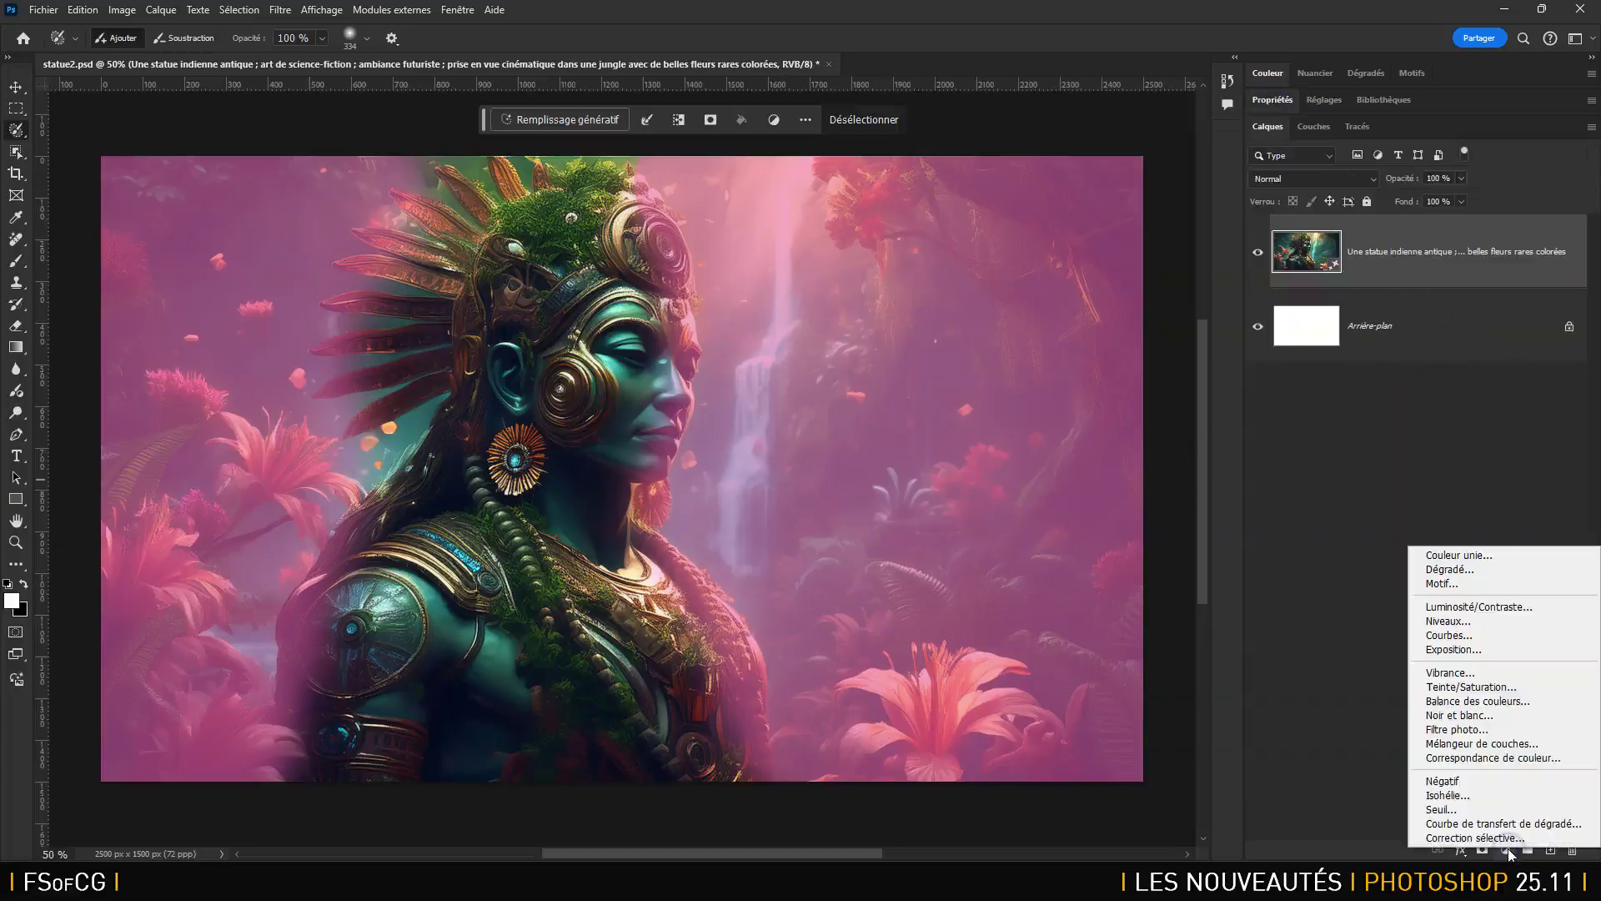
pyautogui.click(1510, 620)
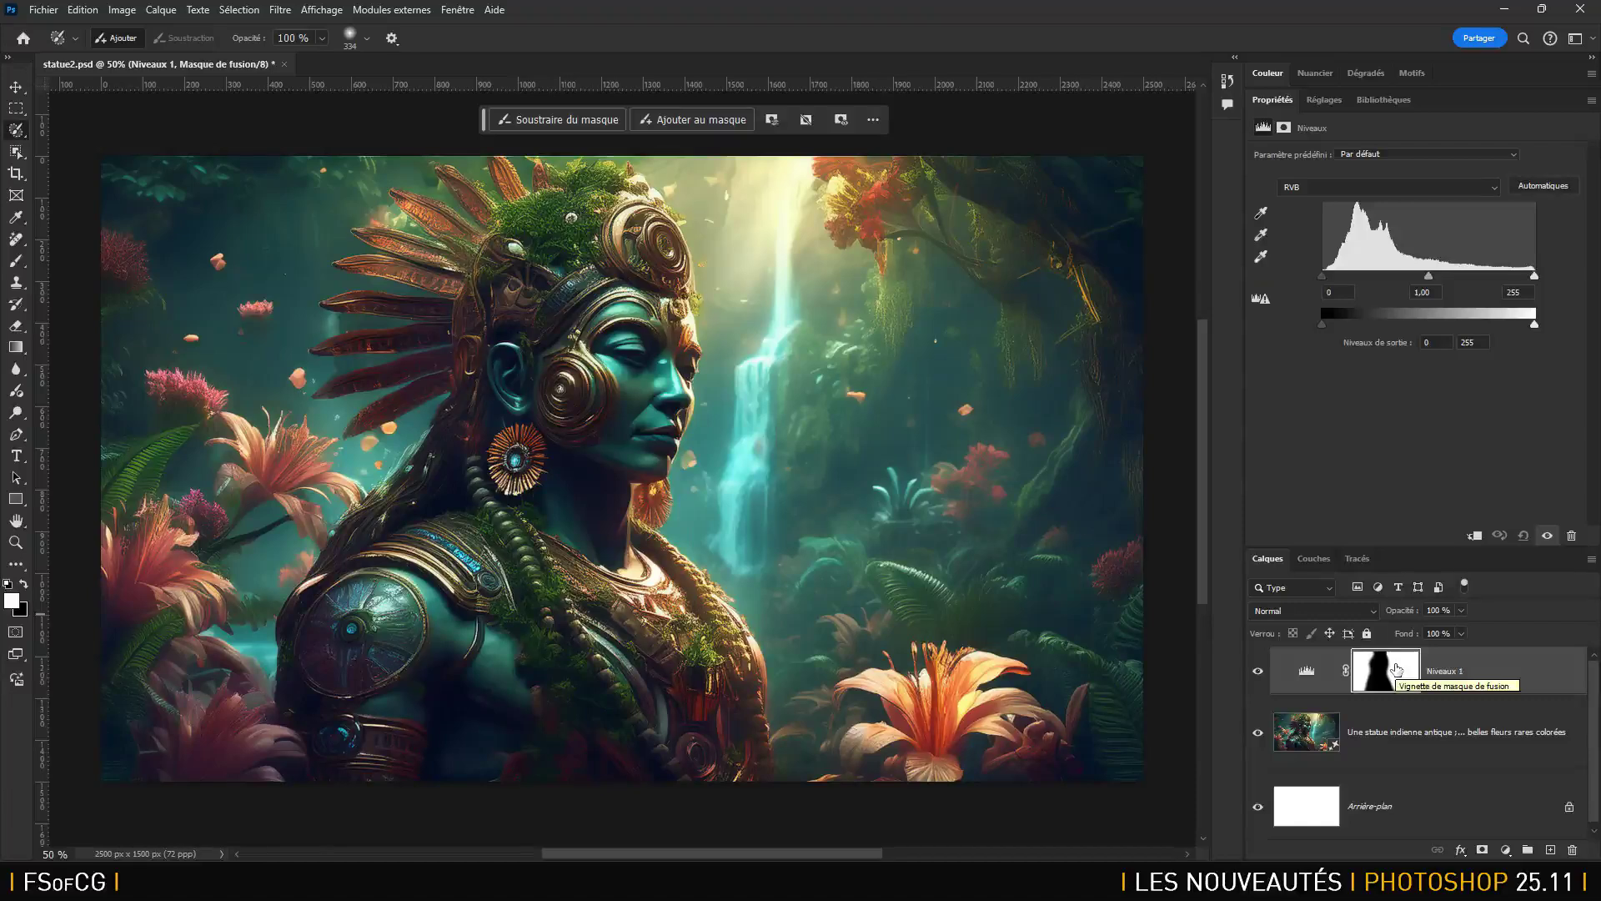
pyautogui.moveTo(1429, 538)
pyautogui.mouseDown()
pyautogui.moveTo(1466, 467)
pyautogui.moveTo(1466, 394)
pyautogui.mouseUp()
pyautogui.moveTo(1428, 275); pyautogui.dragTo(1452, 279)
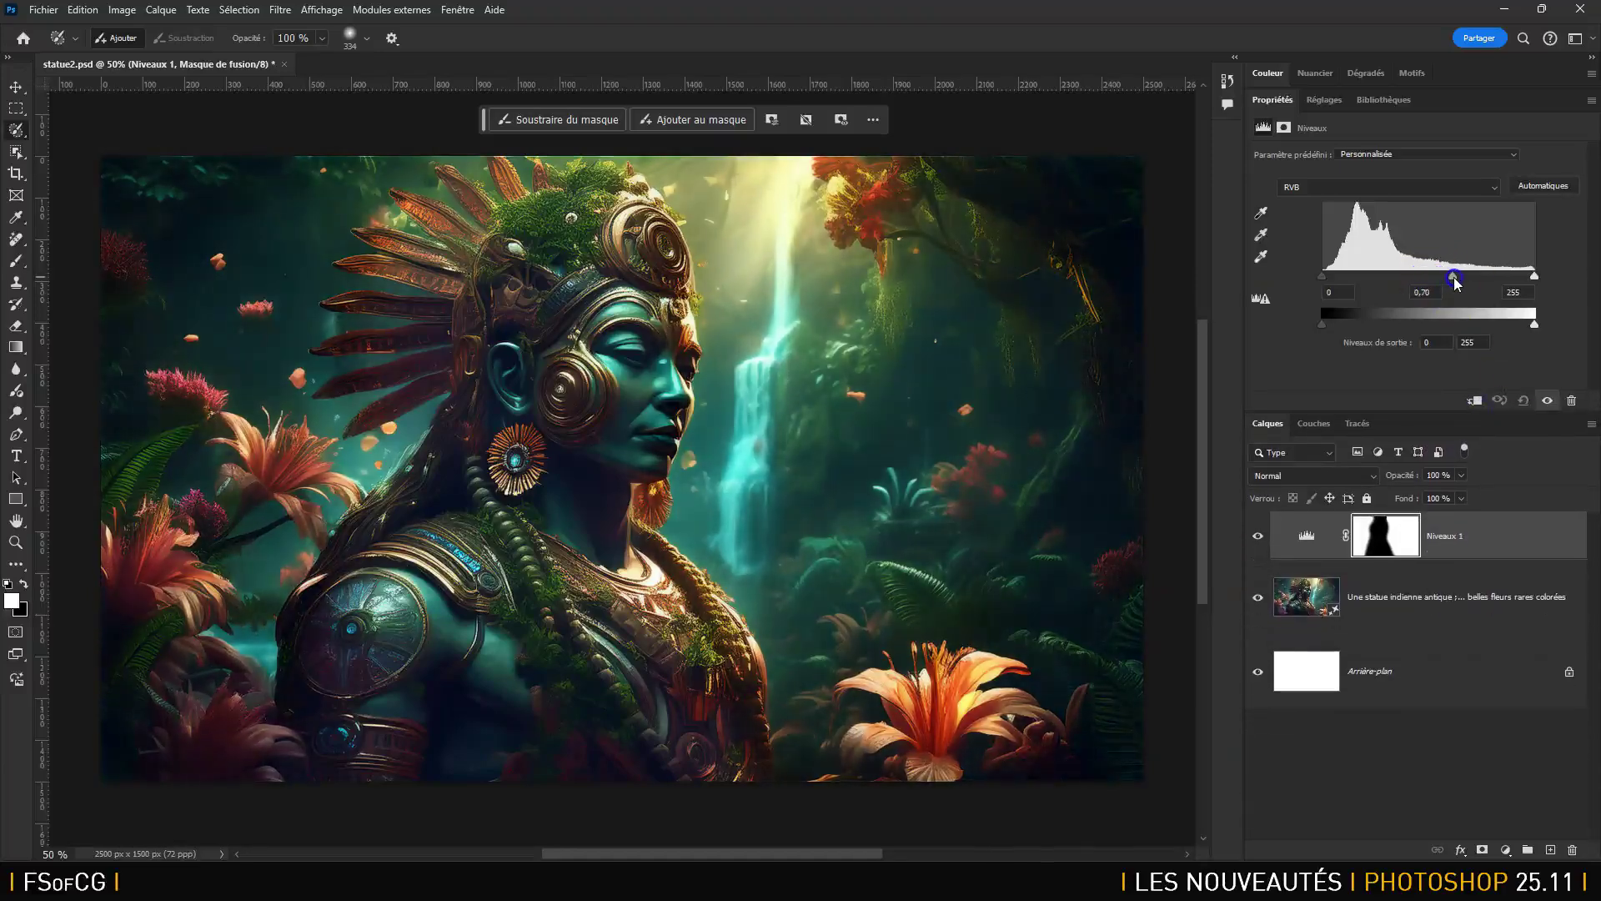
pyautogui.moveTo(1335, 278); pyautogui.dragTo(1323, 273)
# Set the Levels Green channel black point to 20 and midtones to 0.86
pyautogui.click(1383, 185)
pyautogui.click(1353, 220)
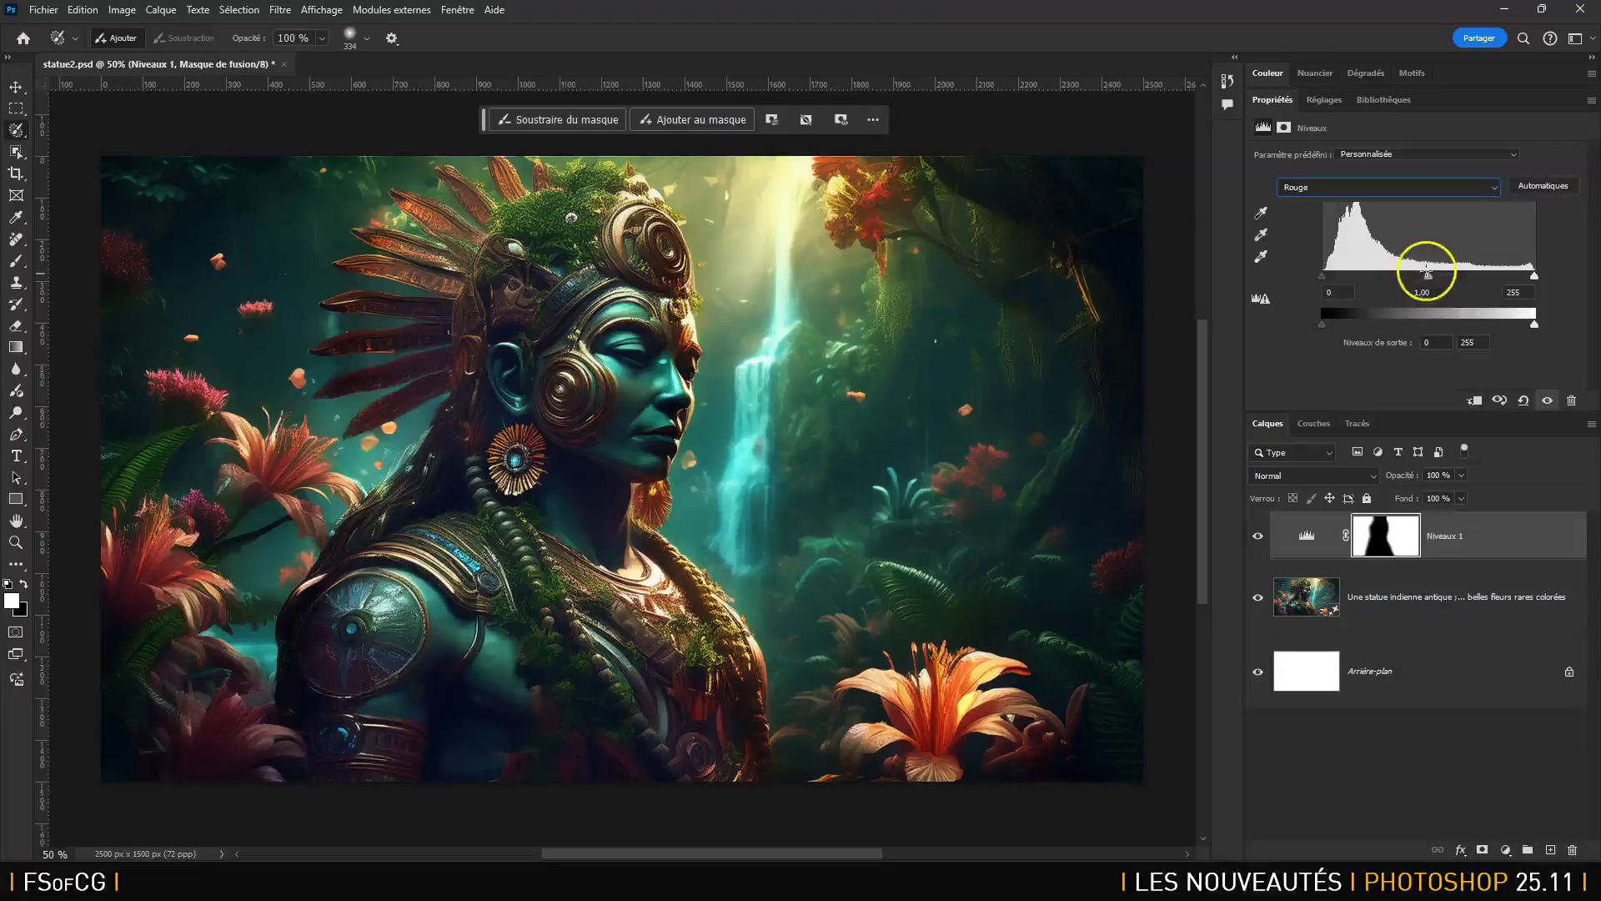
pyautogui.hotkey('alt', '4')
pyautogui.moveTo(1322, 277); pyautogui.dragTo(1339, 276)
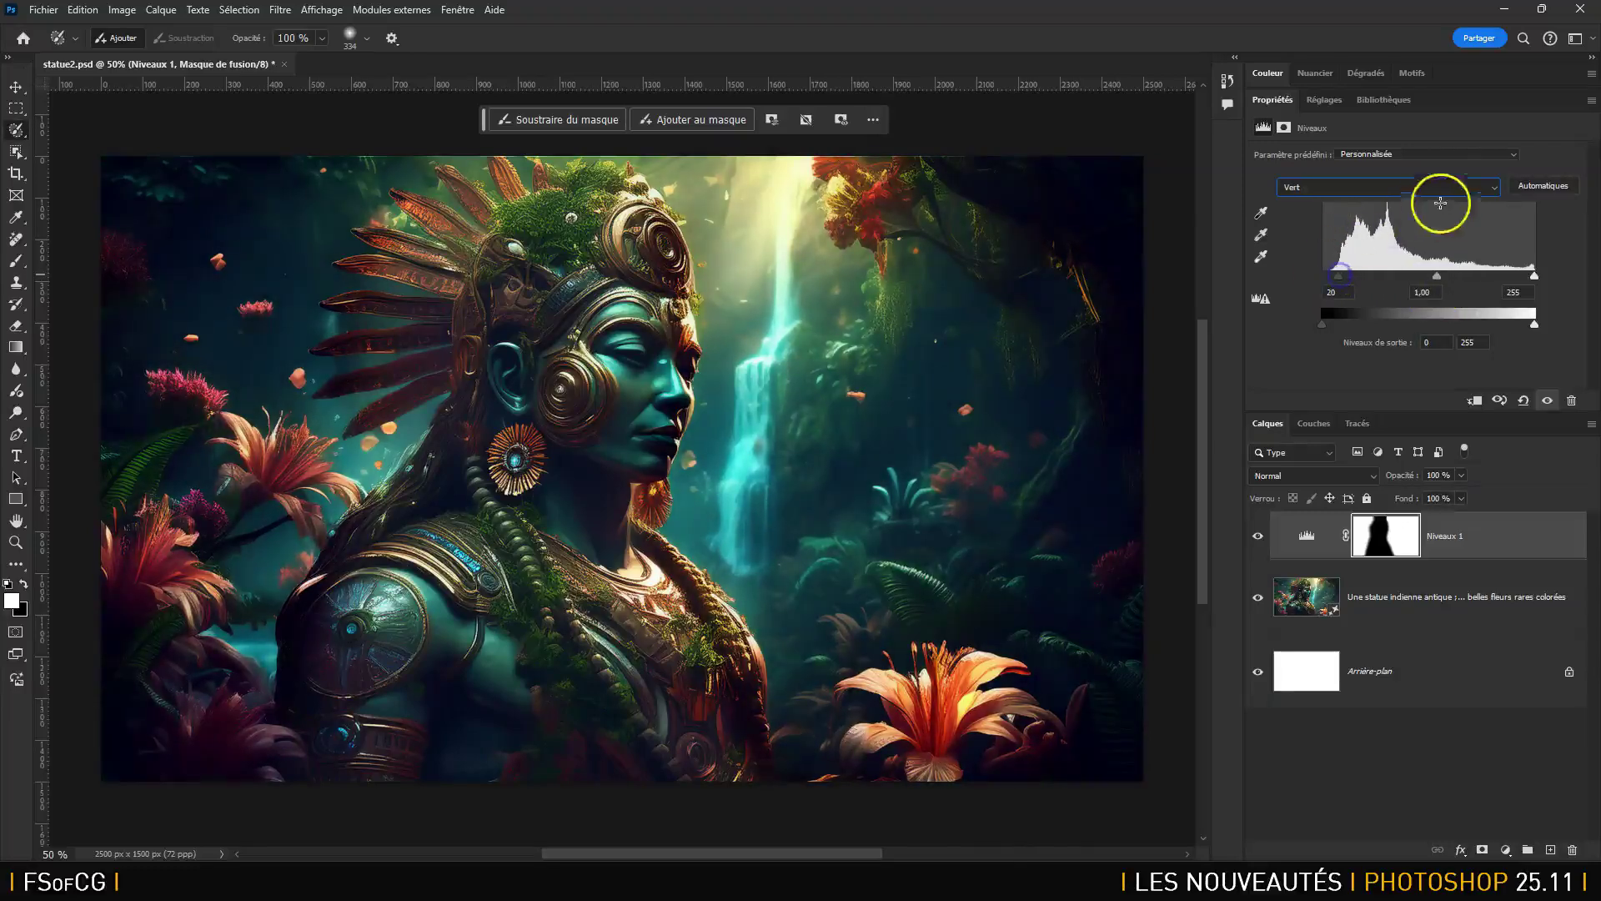
pyautogui.moveTo(1436, 276); pyautogui.dragTo(1448, 276)
# Lower the Levels Blue channel white point to 218
pyautogui.click(1451, 188)
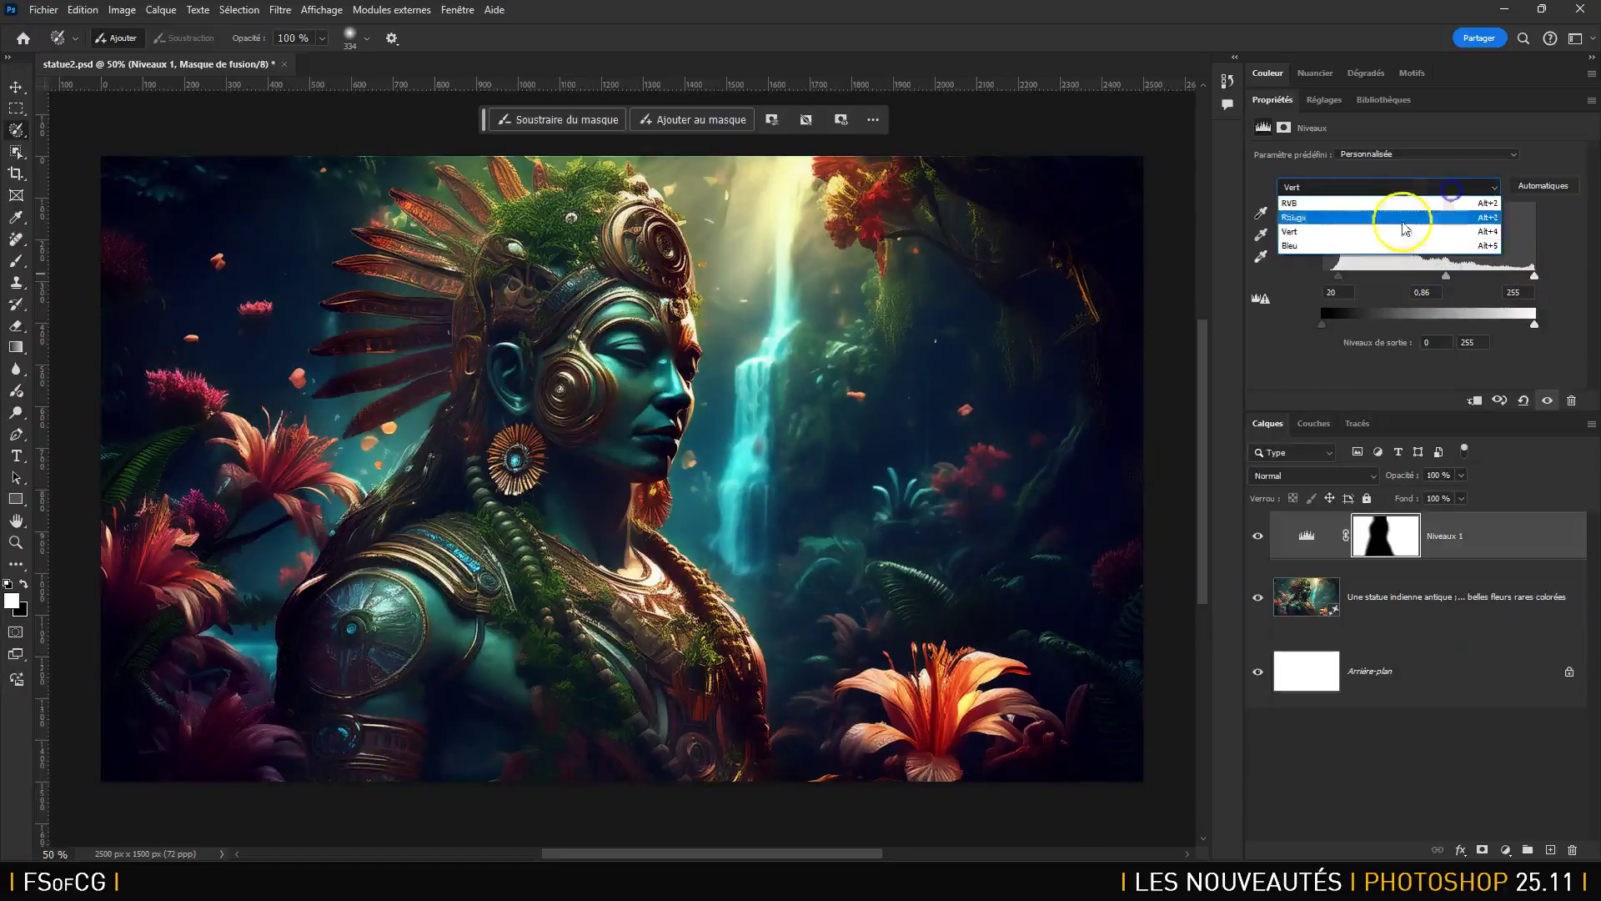
pyautogui.click(1409, 245)
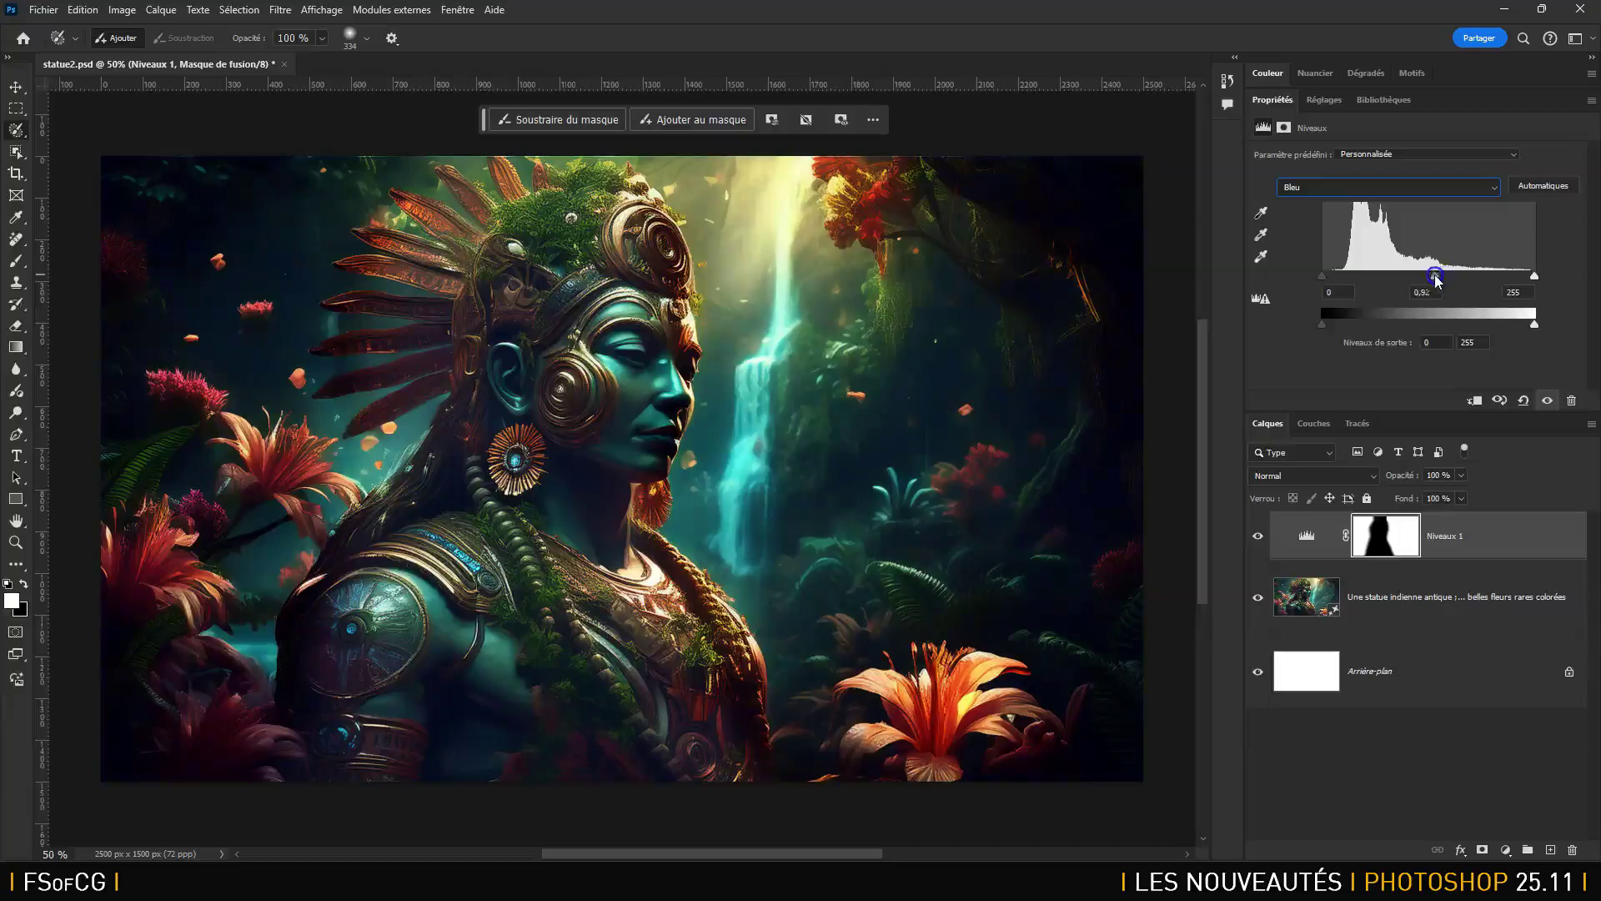
pyautogui.moveTo(1535, 275); pyautogui.dragTo(1504, 275)
pyautogui.click(1365, 536)
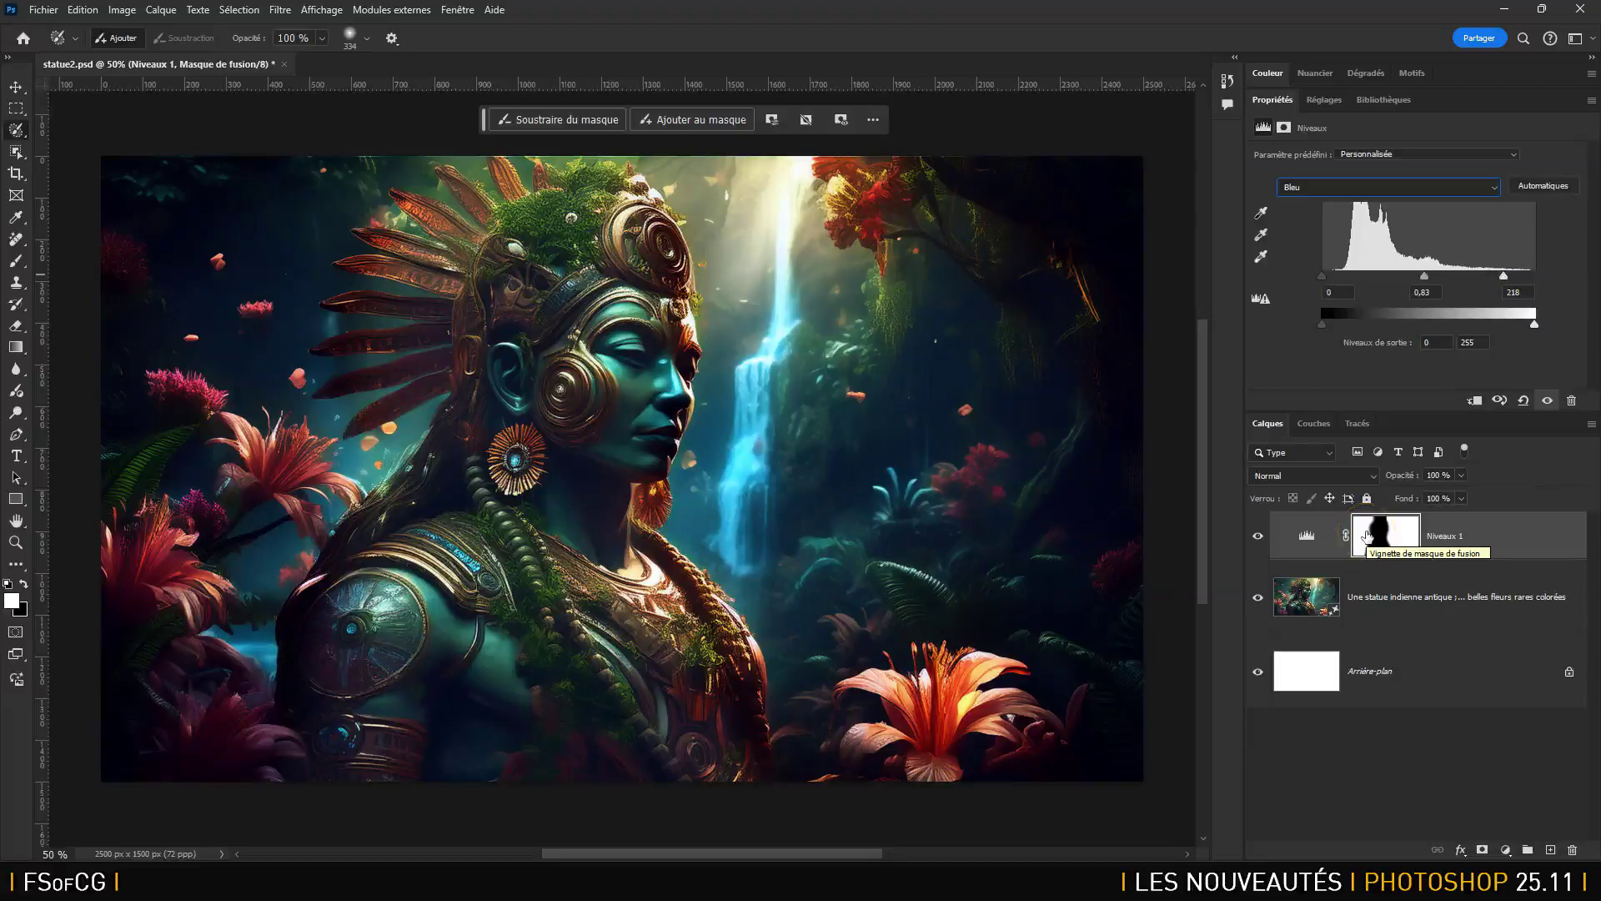
pyautogui.rightClick(16, 129)
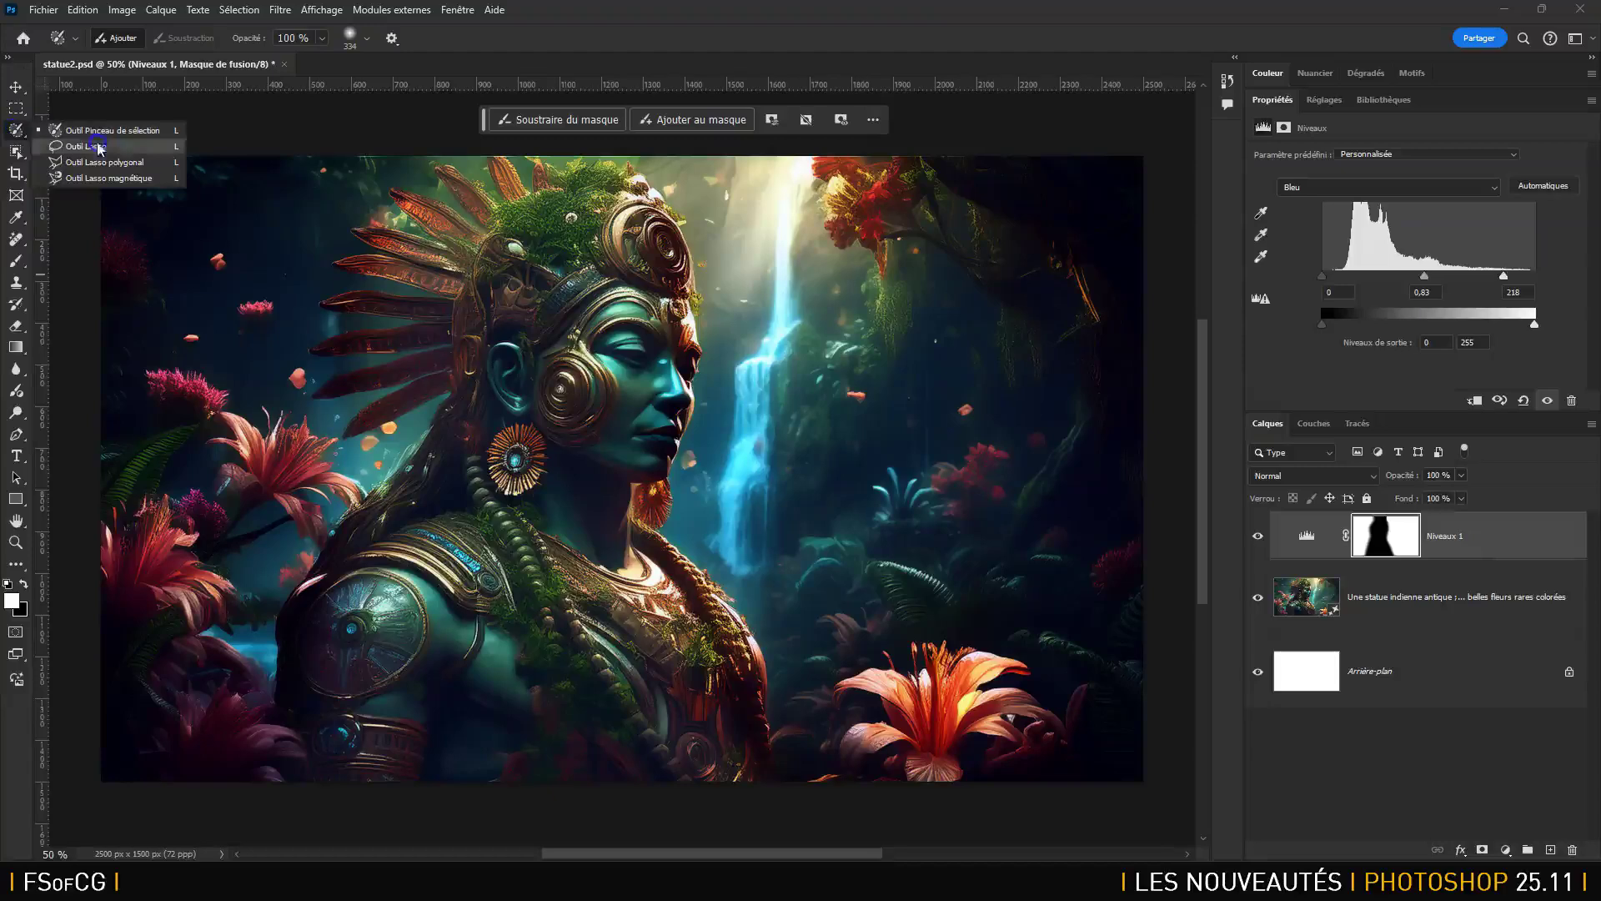
pyautogui.click(20, 136)
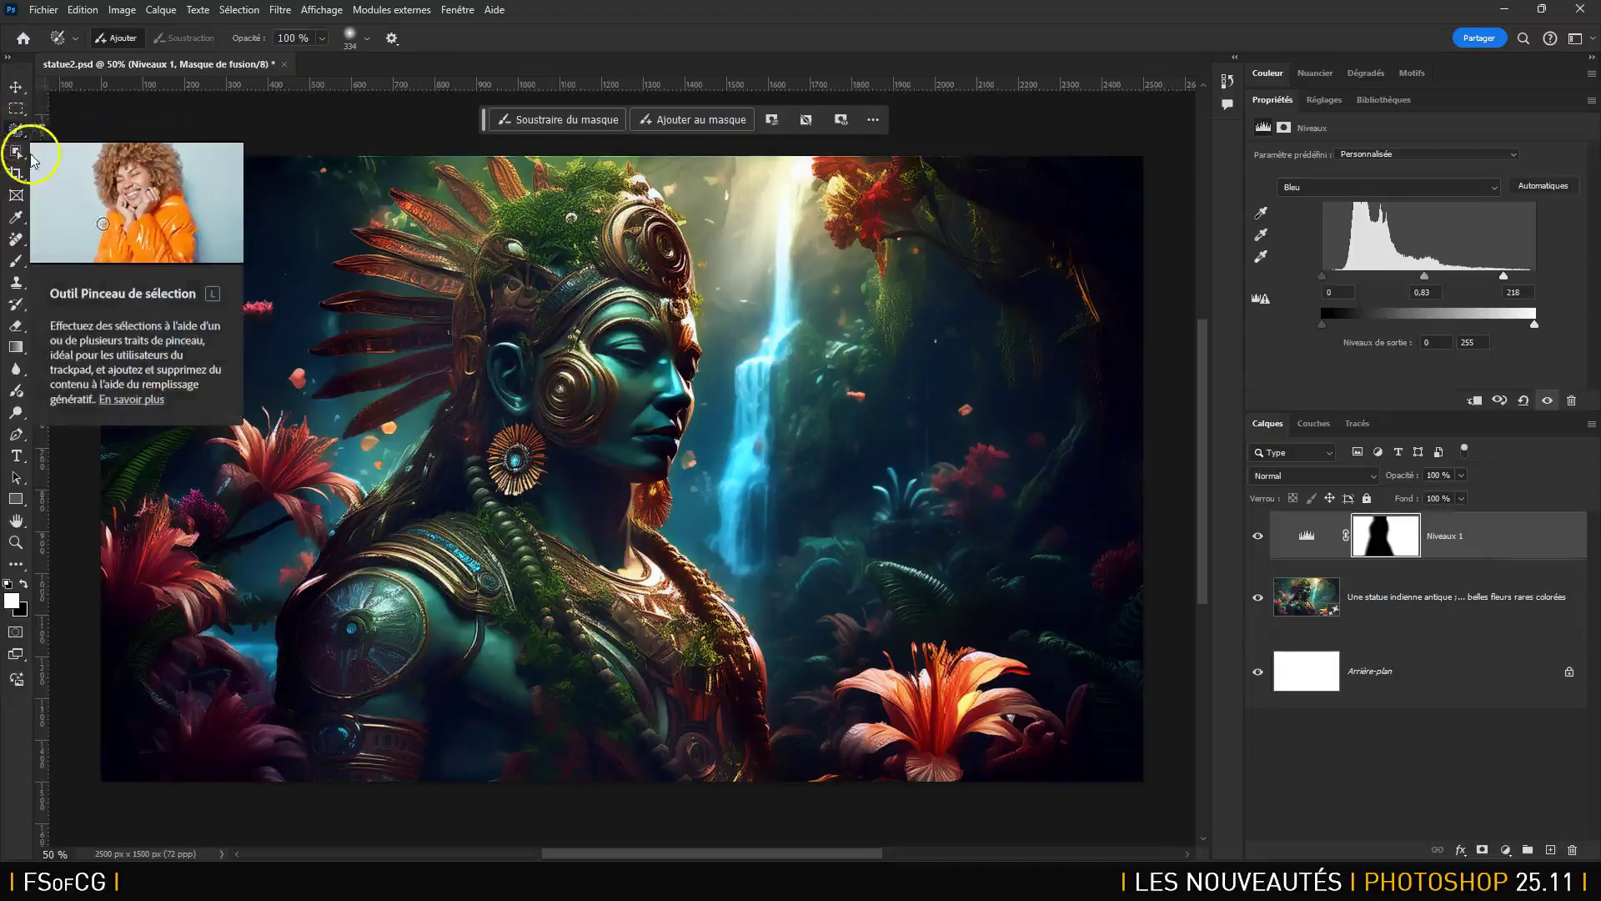
pyautogui.click(16, 151)
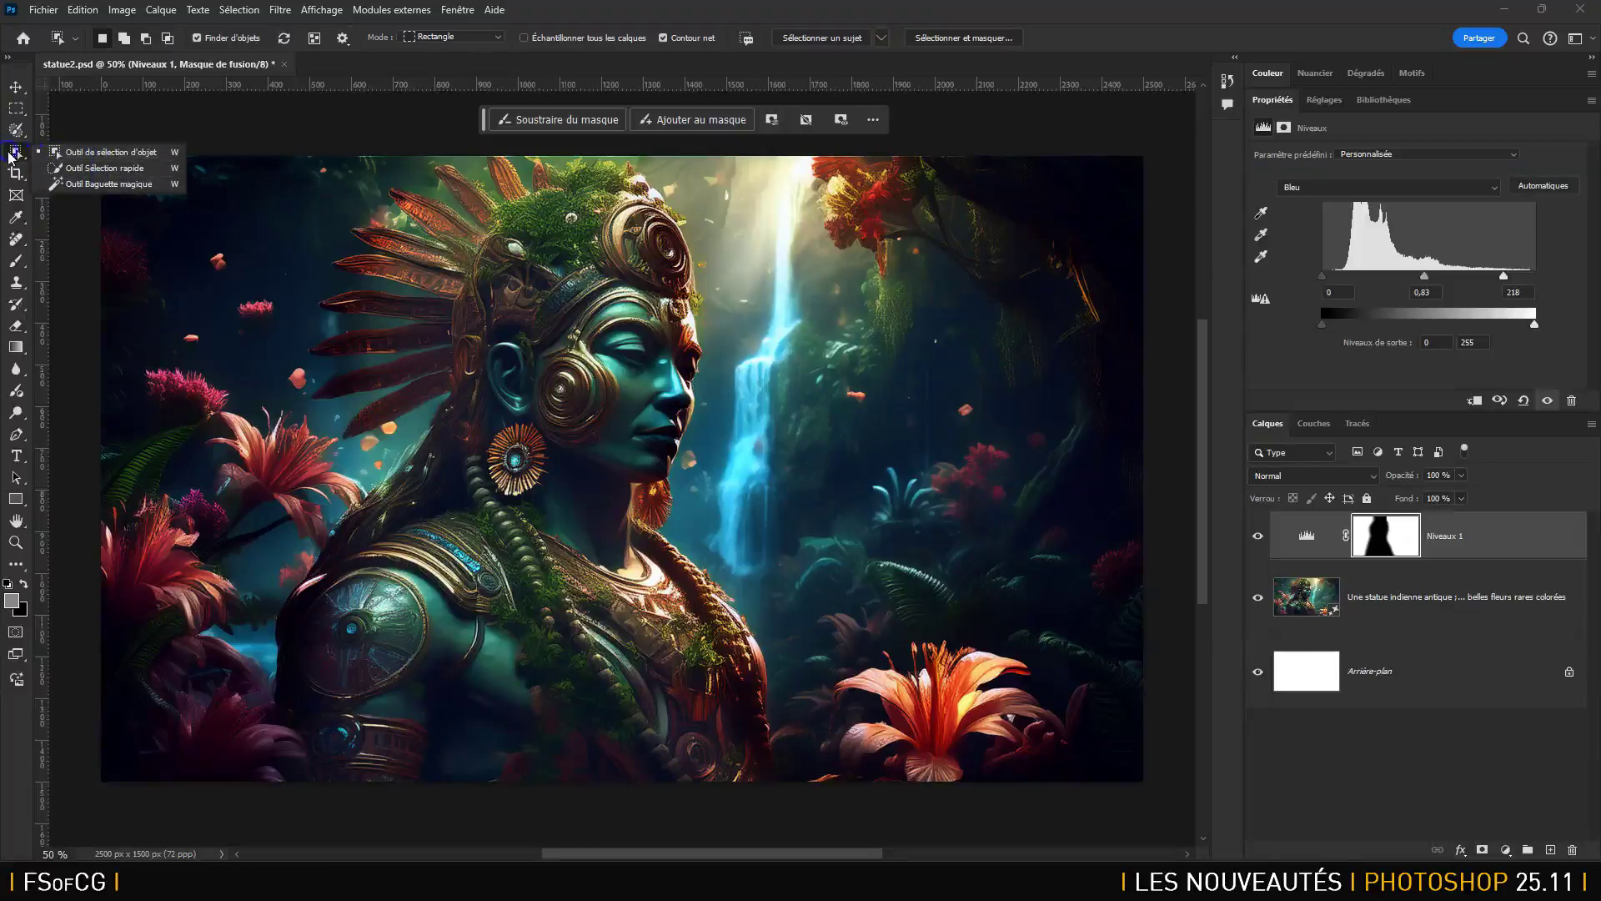
pyautogui.click(15, 131)
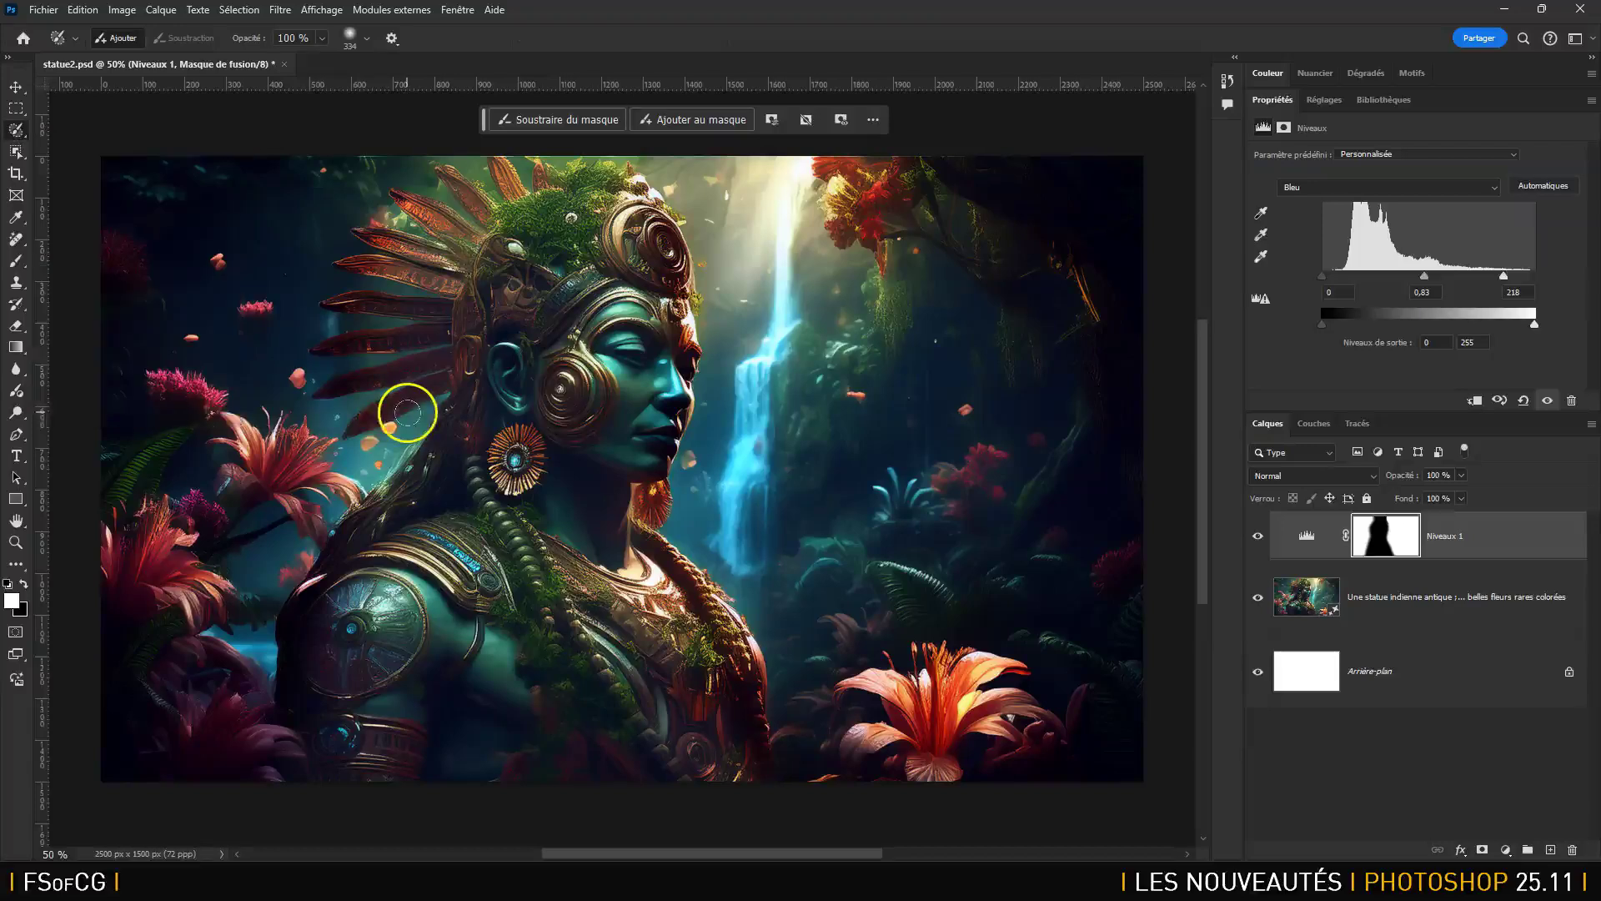